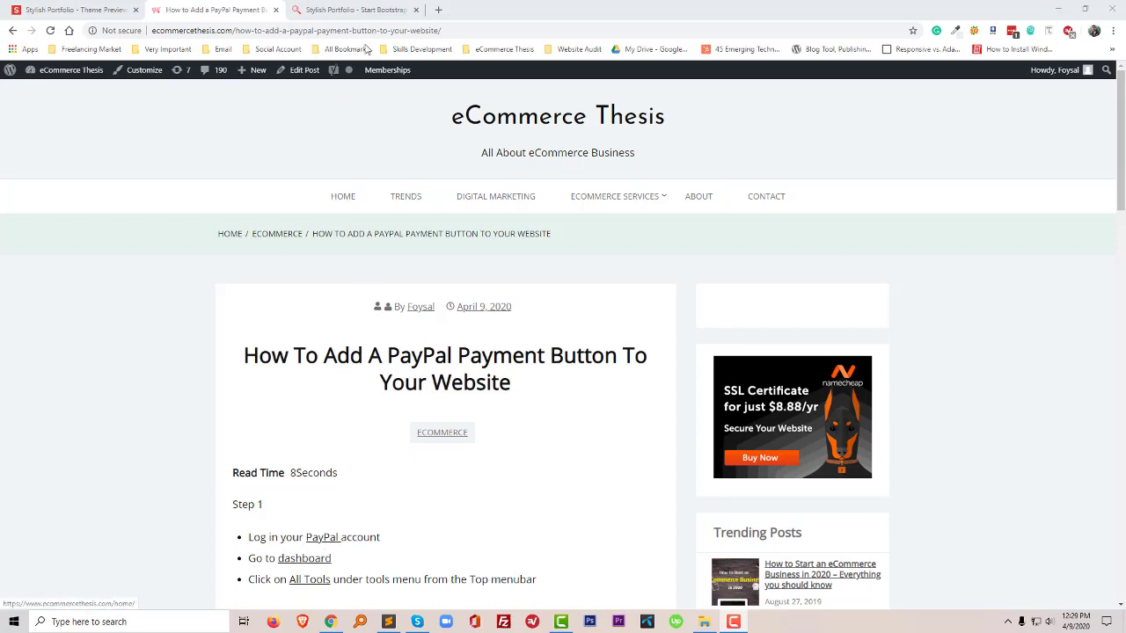
Step: Load paypal.com in a new browser tab from the 'pa' address-bar entry
{"action": "left_click", "coordinate": [439, 12]}
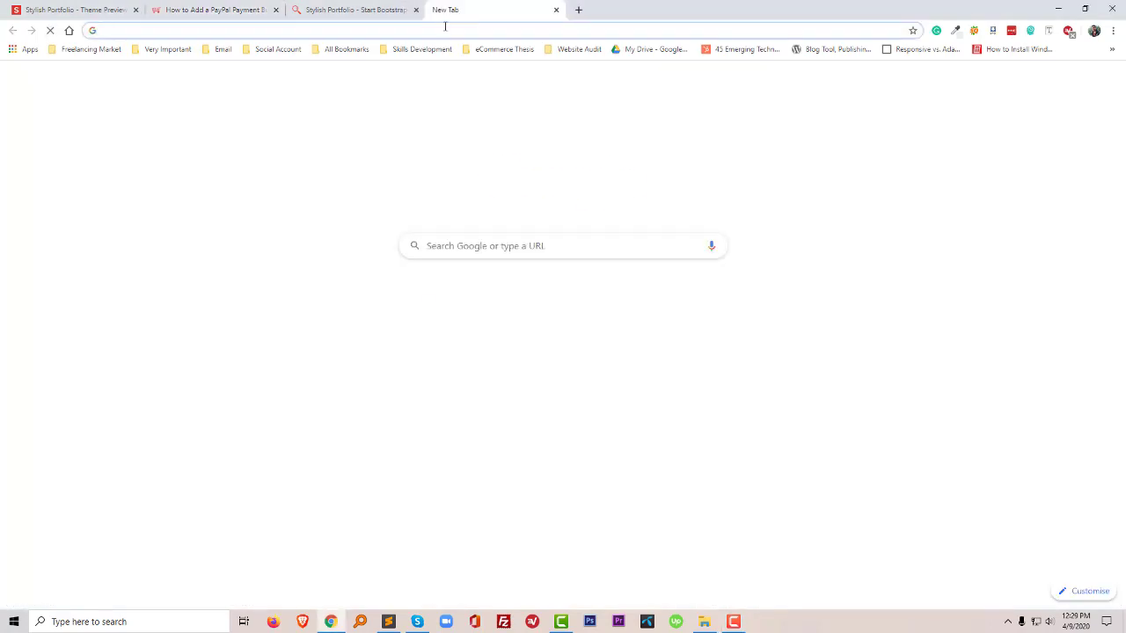
{"action": "type", "text": "pa"}
{"action": "key", "text": "Return"}
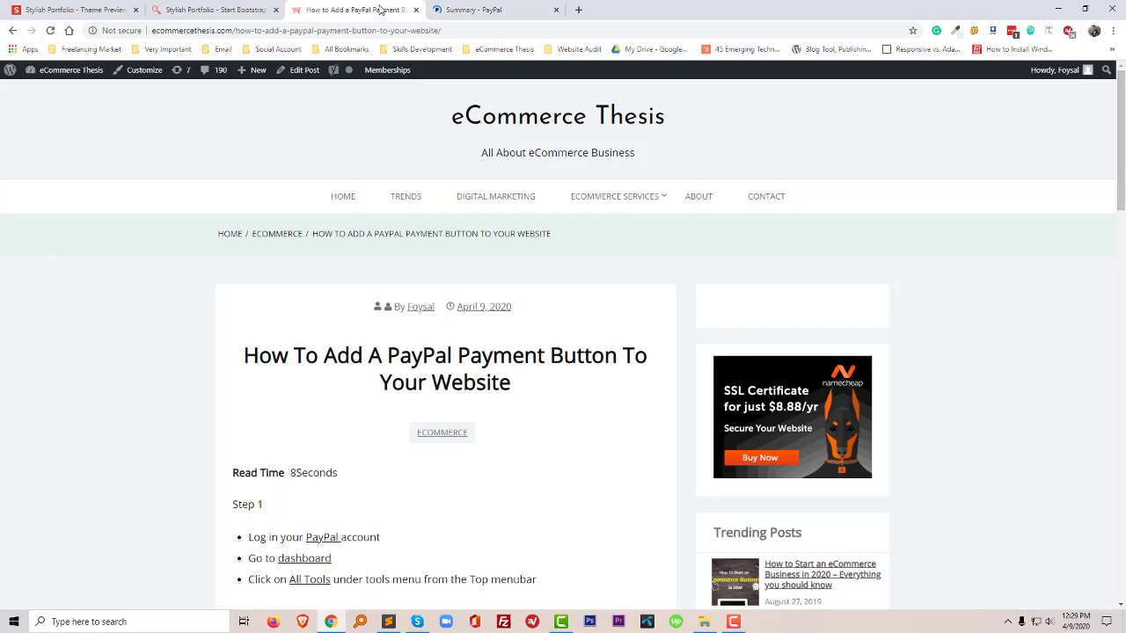
{"action": "scroll", "coordinate": [357, 384], "scroll_direction": "down", "scroll_amount": 1}
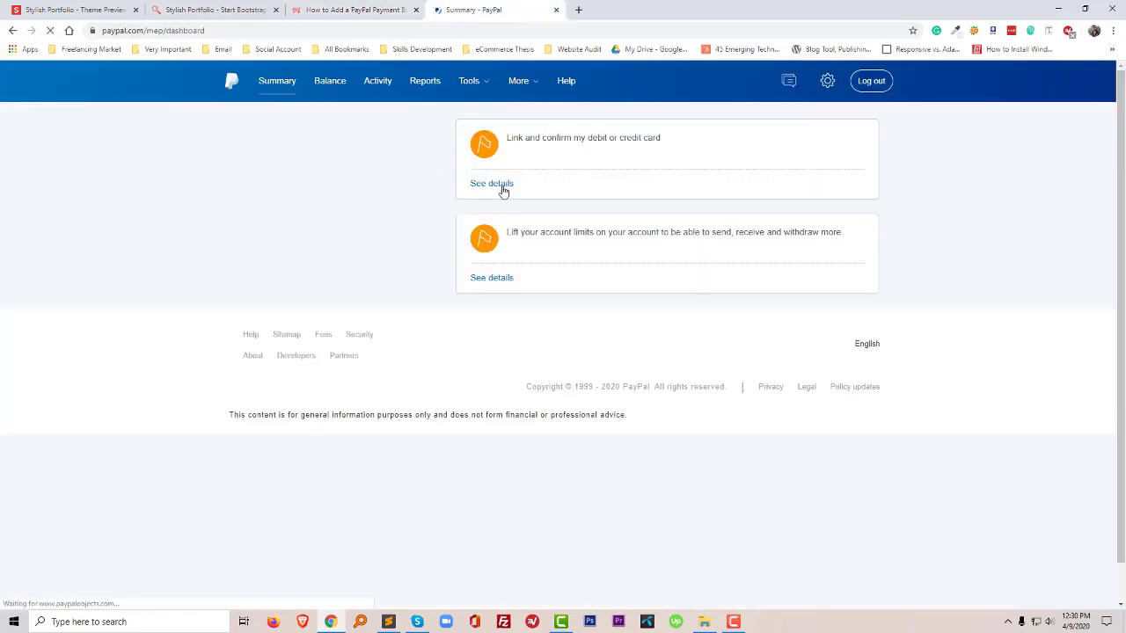
Step: Check the tutorial against the PayPal dashboard and open the All Tools page
{"action": "left_click", "coordinate": [379, 9]}
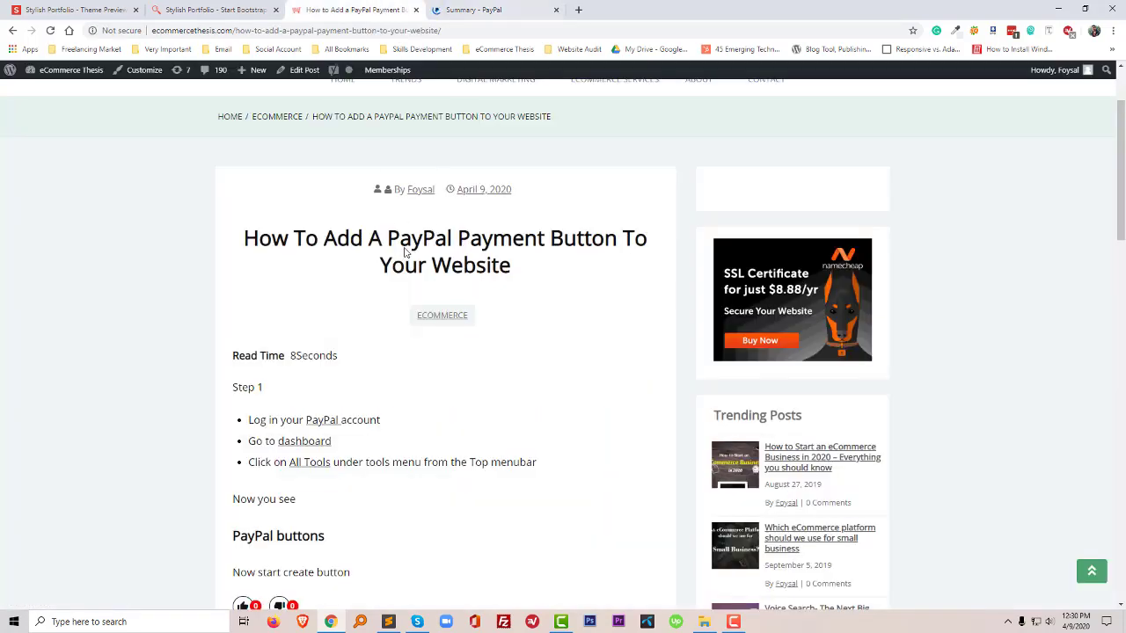
{"action": "left_click", "coordinate": [472, 9]}
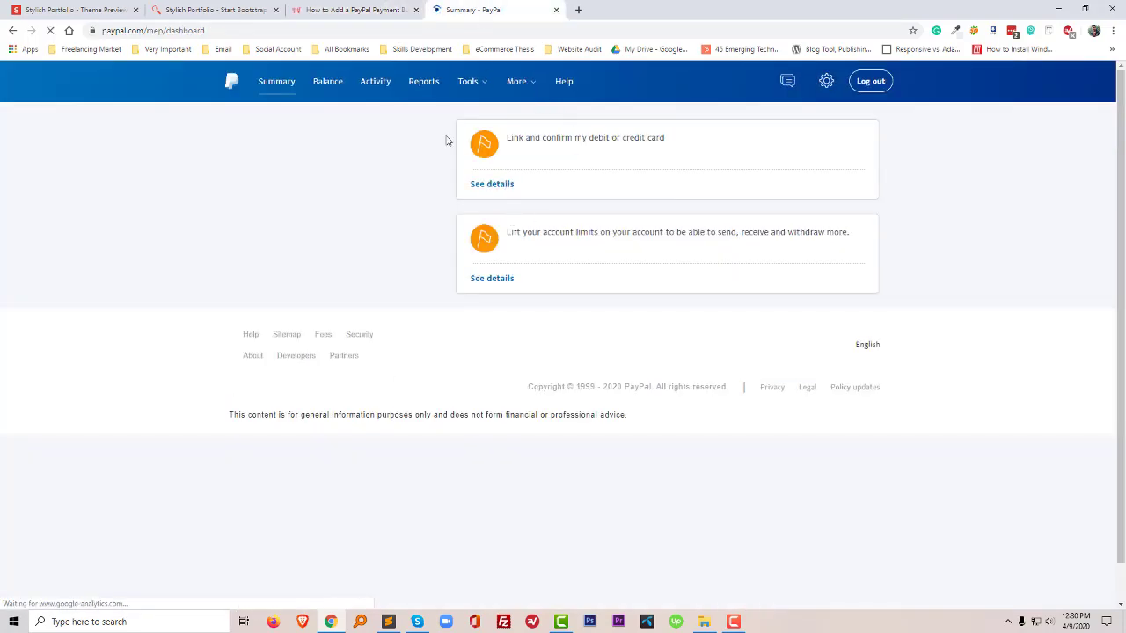
{"action": "left_click", "coordinate": [387, 9]}
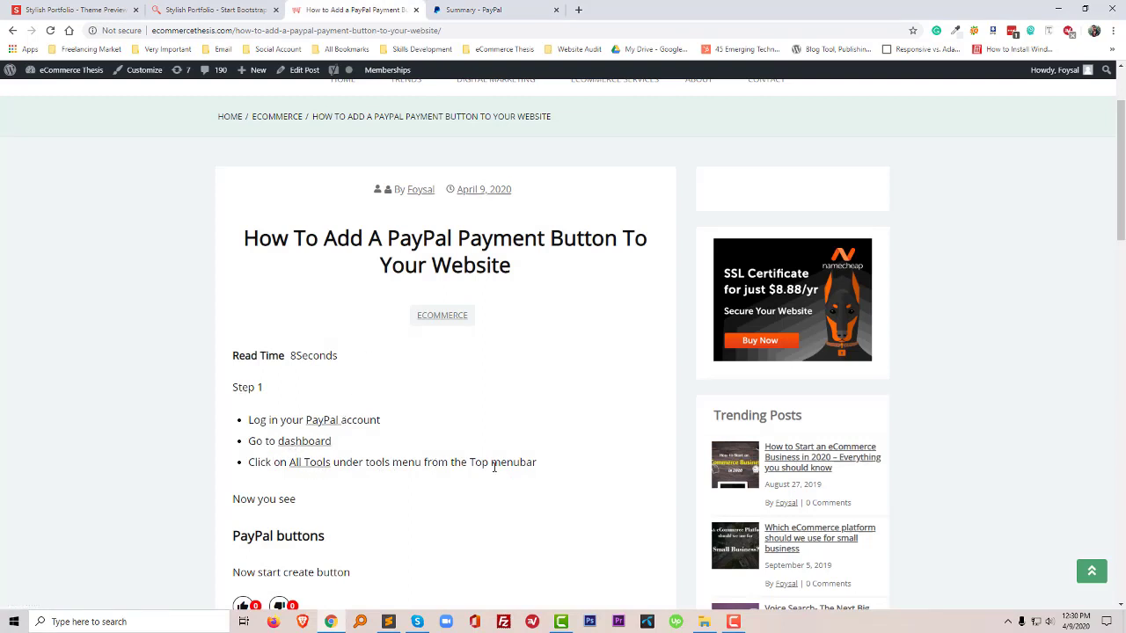
{"action": "left_click", "coordinate": [510, 10]}
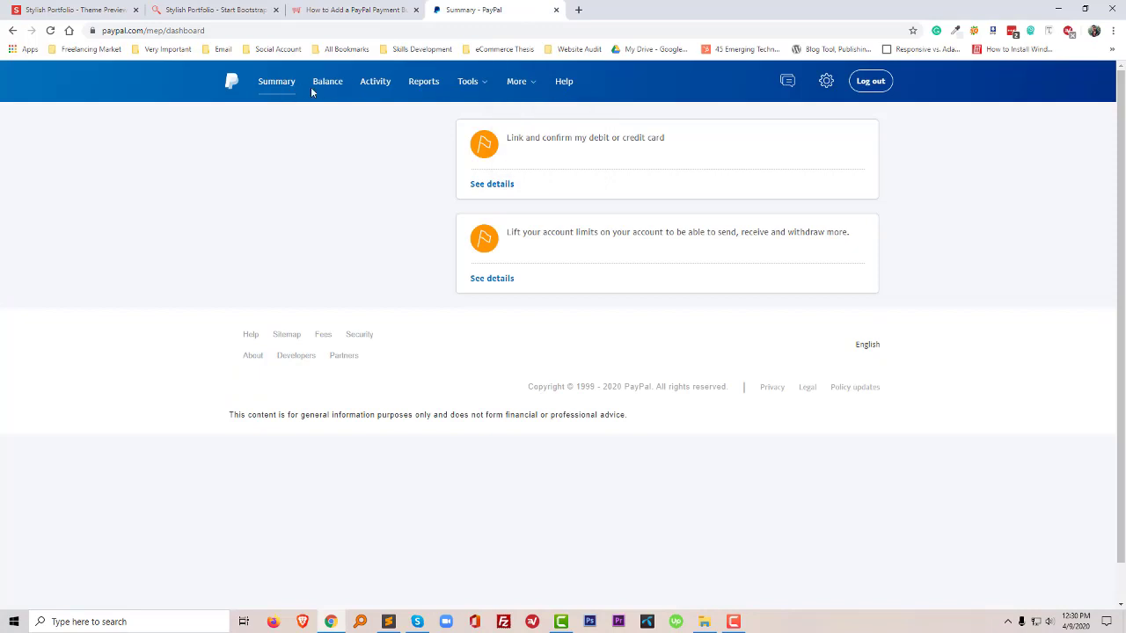
{"action": "mouse_move", "coordinate": [471, 81]}
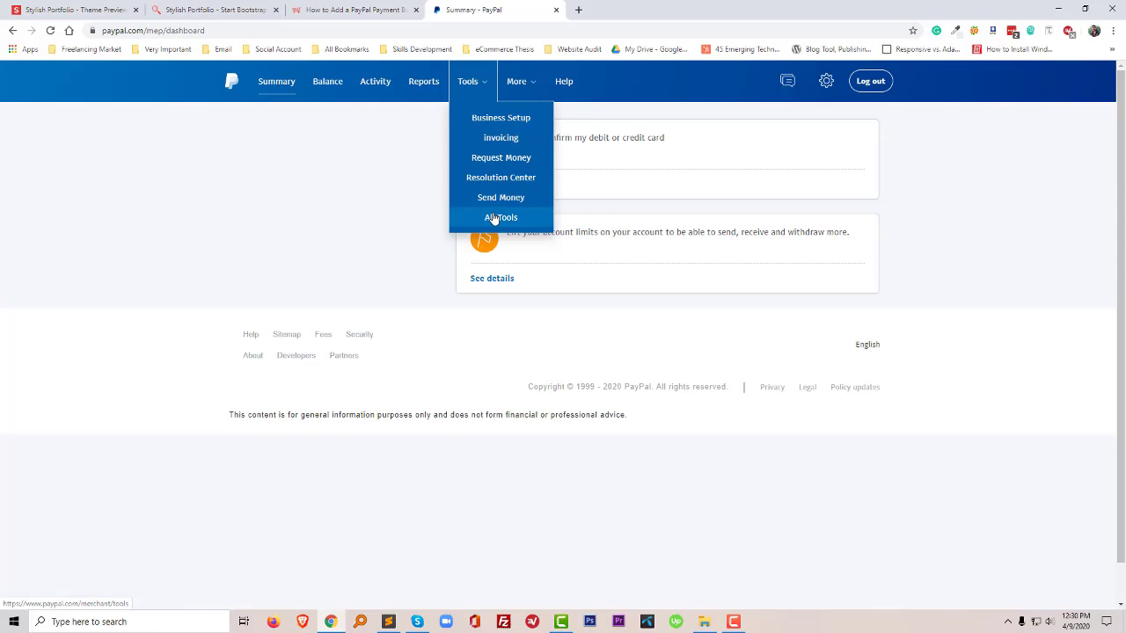
{"action": "left_click", "coordinate": [493, 219]}
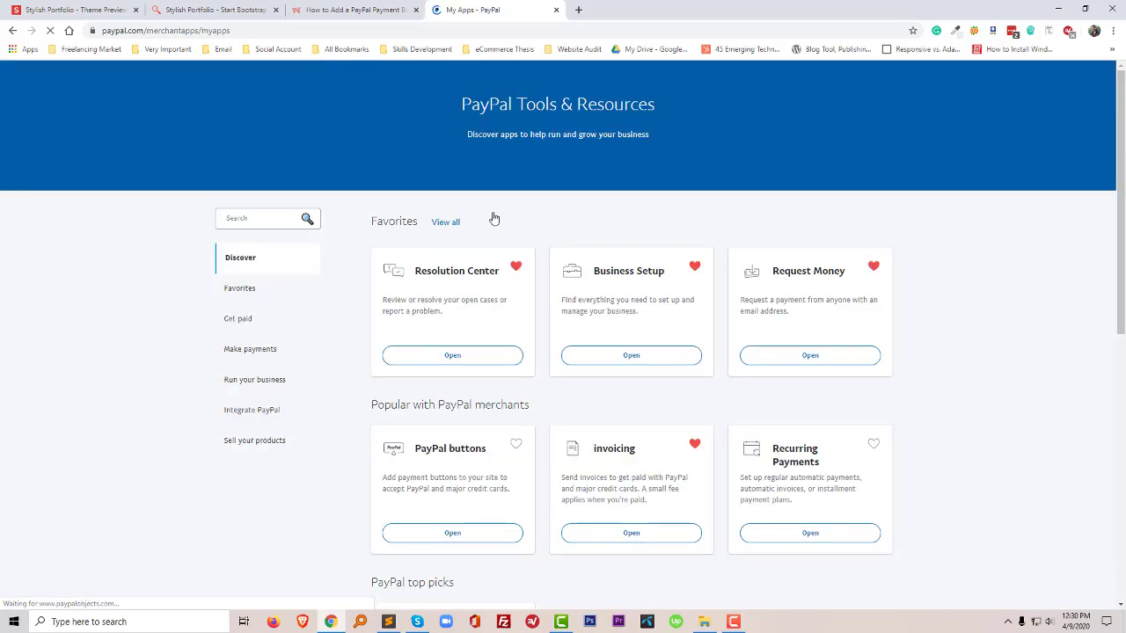
Step: Read the tutorial's next step, then scroll Tools & Resources to the PayPal buttons card
{"action": "left_click", "coordinate": [386, 11]}
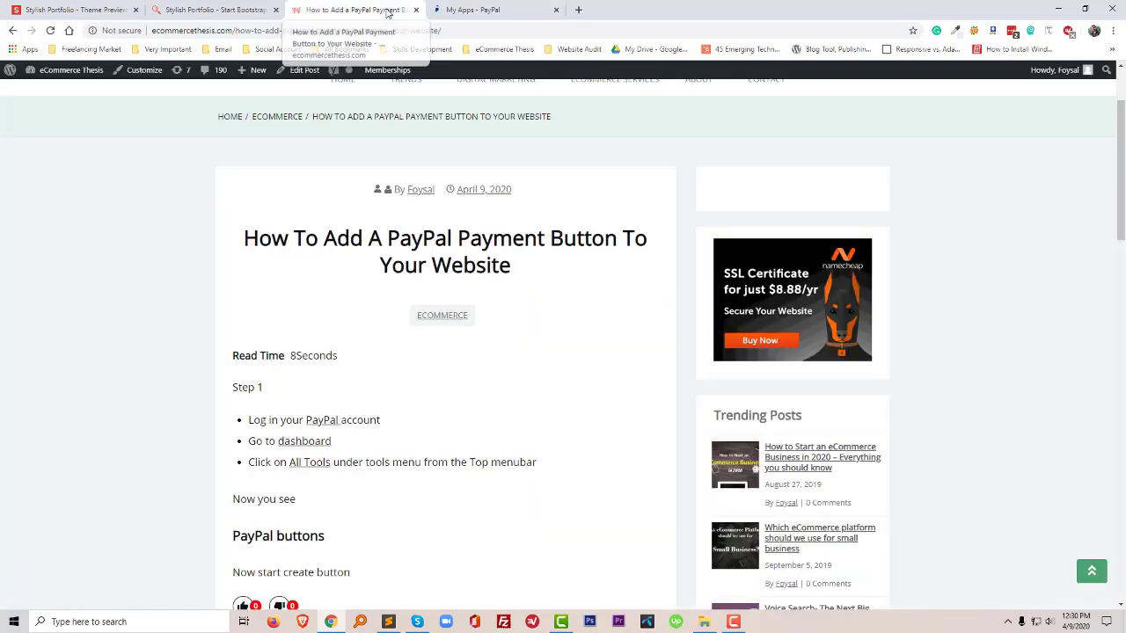
{"action": "scroll", "coordinate": [410, 452], "scroll_direction": "down", "scroll_amount": 1}
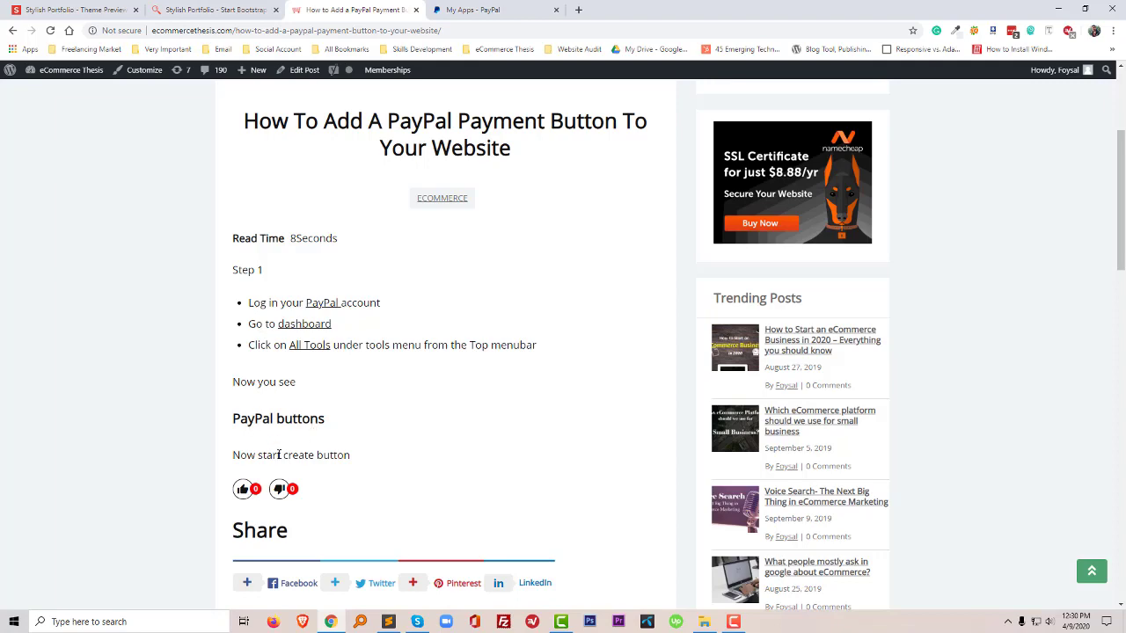
{"action": "left_click", "coordinate": [461, 9]}
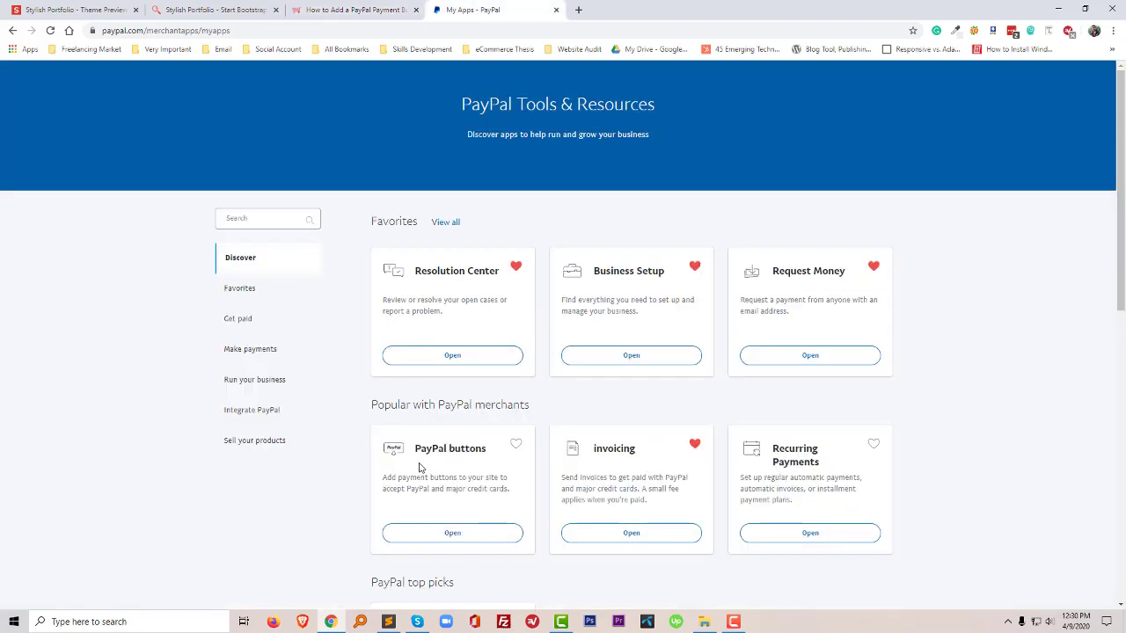
{"action": "scroll", "coordinate": [460, 410], "scroll_direction": "down", "scroll_amount": 1}
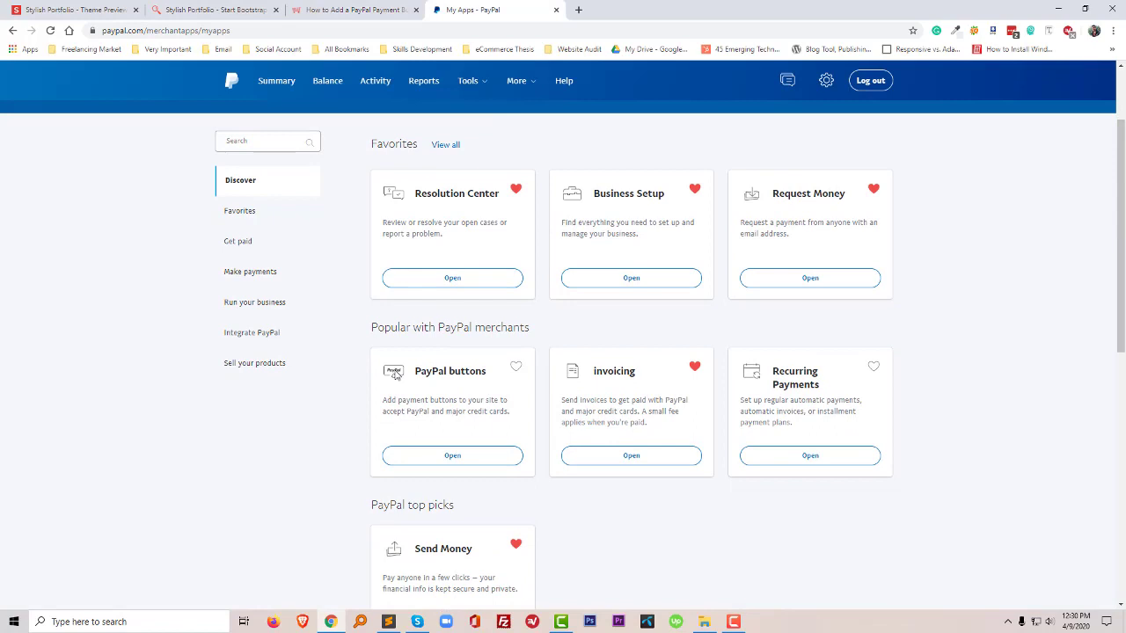
Step: Open the PayPal buttons tool and start a new button from My Saved Buttons
{"action": "left_click", "coordinate": [459, 457]}
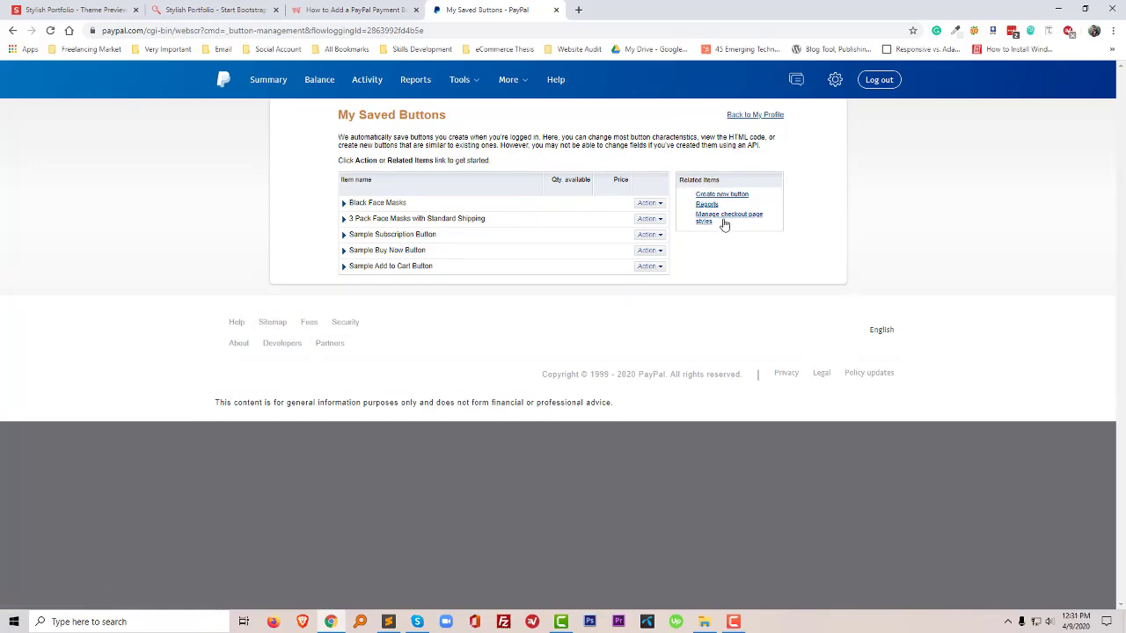
{"action": "mouse_move", "coordinate": [687, 188]}
{"action": "left_mouse_down"}
{"action": "mouse_move", "coordinate": [741, 243]}
{"action": "mouse_move", "coordinate": [714, 217]}
{"action": "left_mouse_up"}
{"action": "left_click", "coordinate": [760, 252]}
{"action": "left_click", "coordinate": [712, 195]}
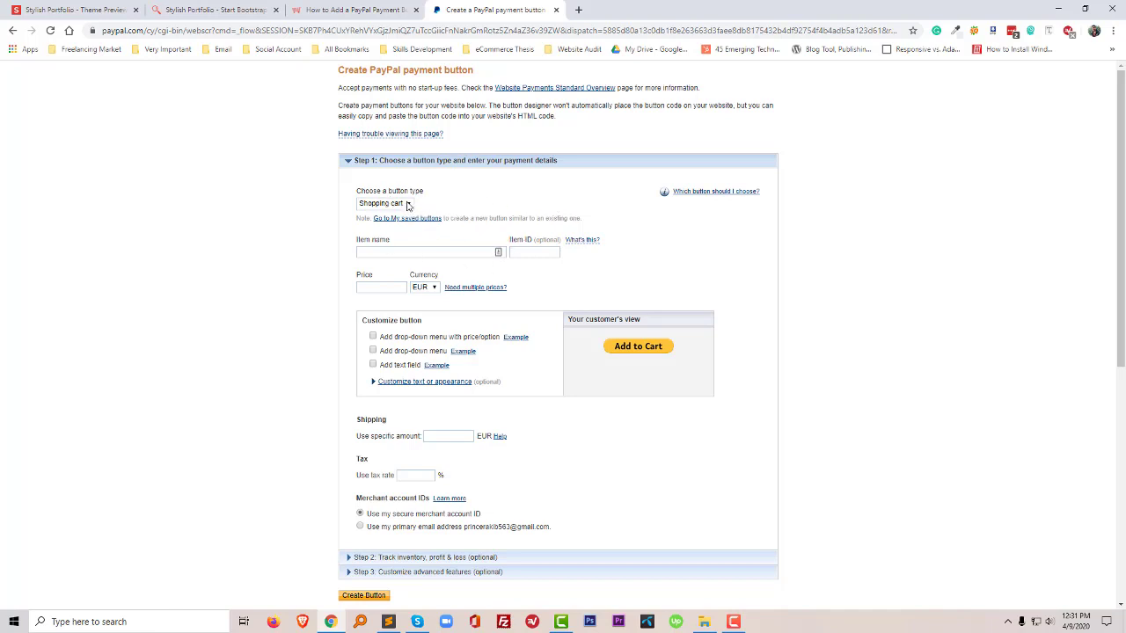
Step: Make the button type Buy Now with item name 'eCommerce Website'
{"action": "left_click", "coordinate": [407, 204]}
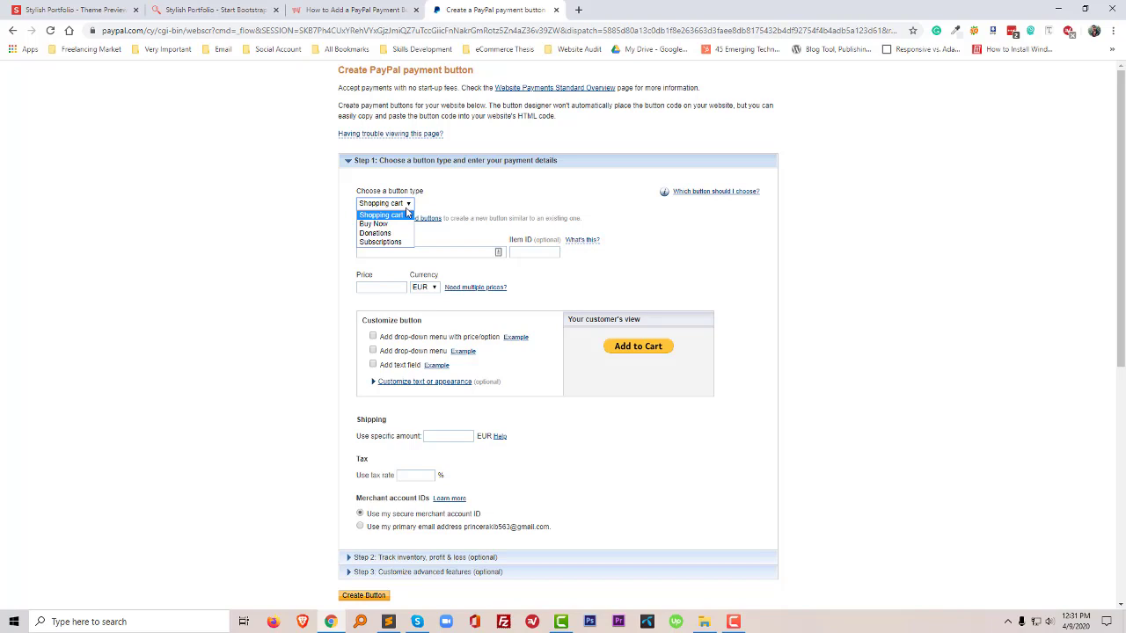
{"action": "left_click", "coordinate": [400, 226]}
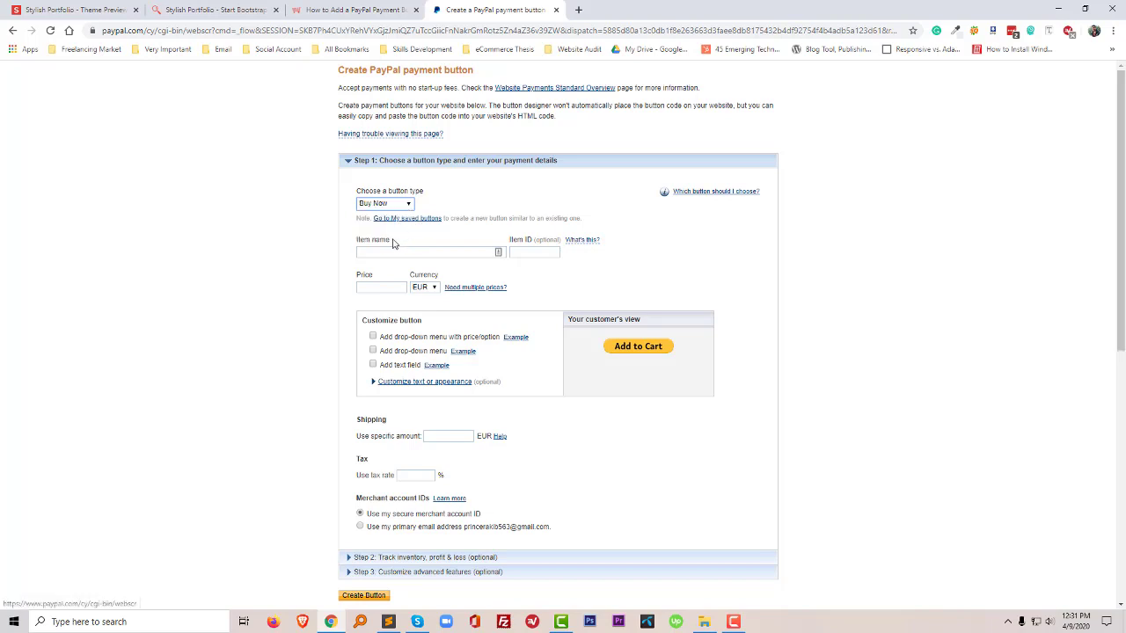
{"action": "left_click", "coordinate": [406, 205]}
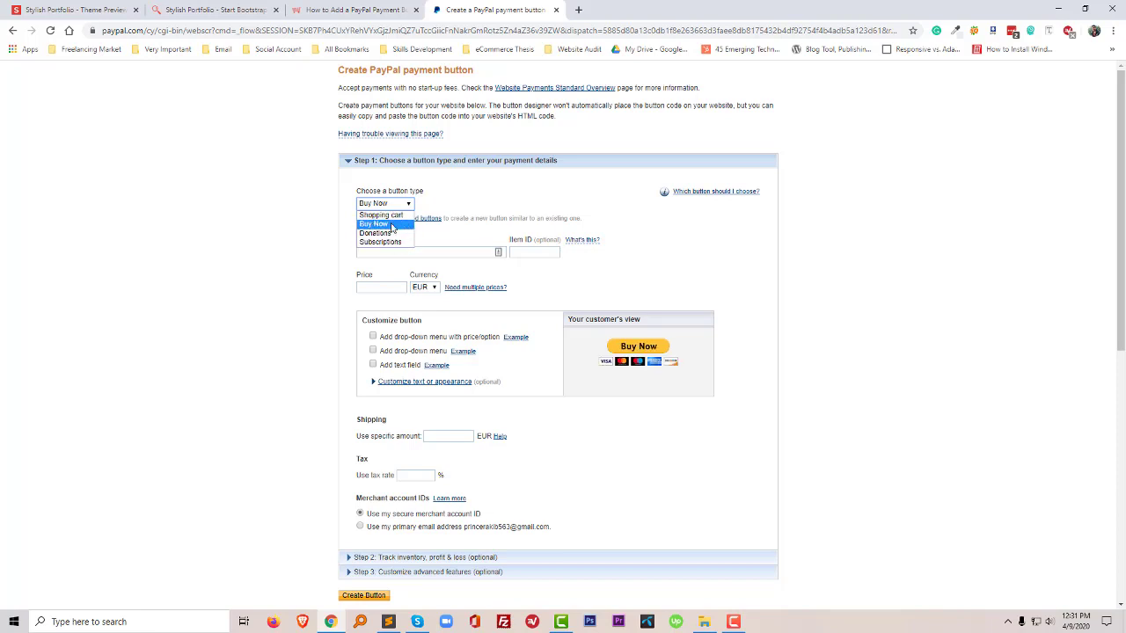
{"action": "left_click", "coordinate": [392, 227]}
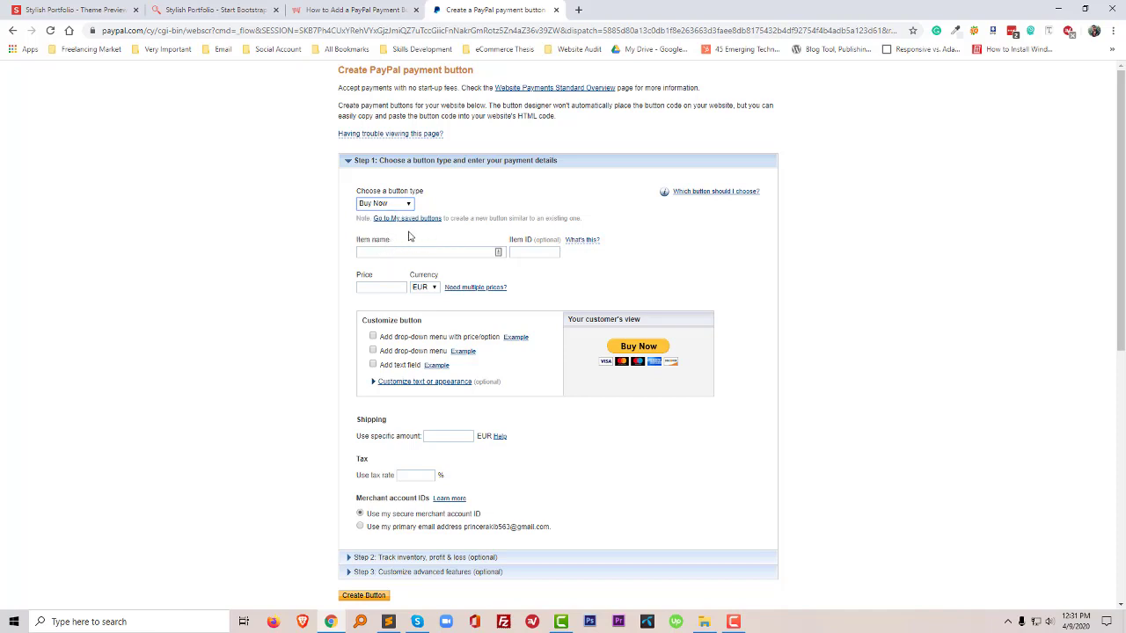
{"action": "left_click", "coordinate": [369, 254]}
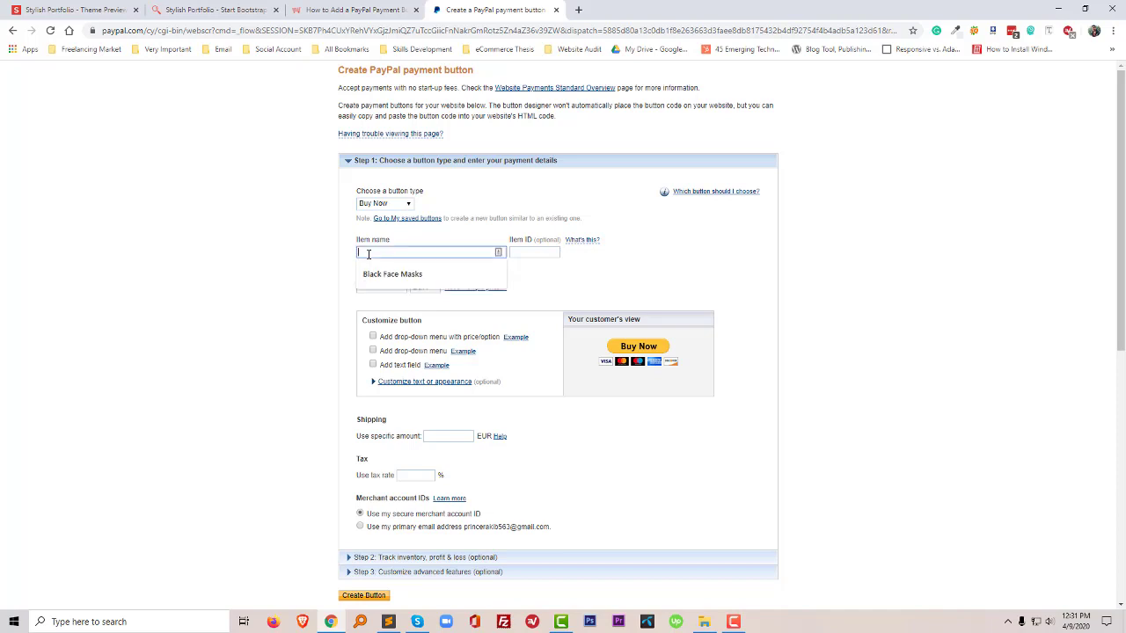
{"action": "type", "text": "e"}
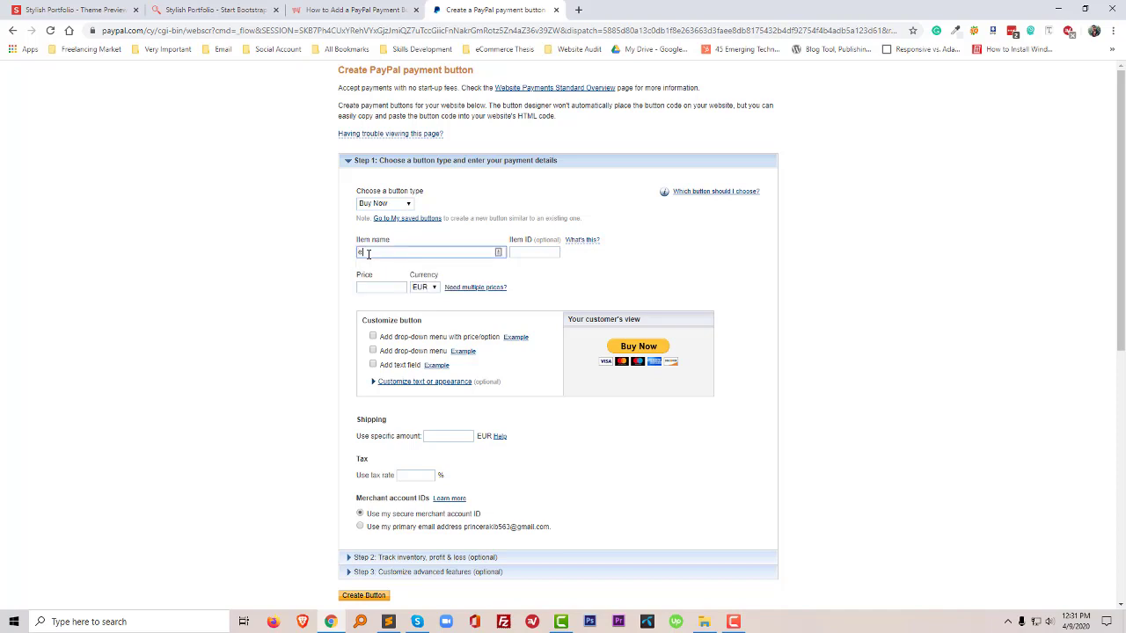
{"action": "type", "text": "Commerce "}
{"action": "type", "text": "Website Development - 1"}
{"action": "type", "text": " Mont"}
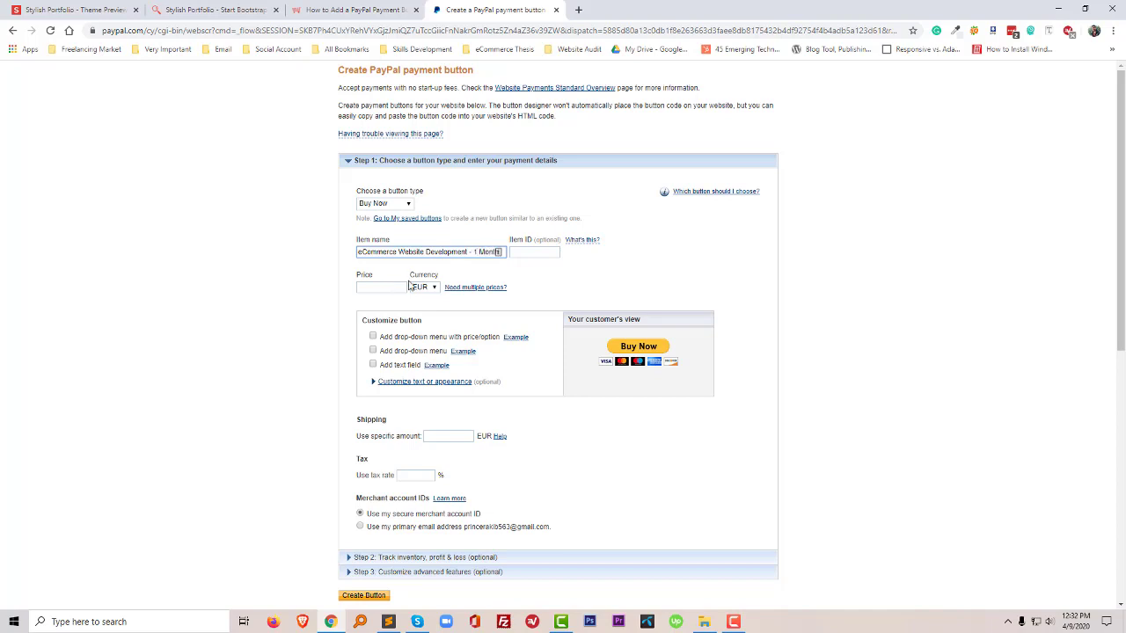
{"action": "left_click_drag", "start_coordinate": [474, 252], "coordinate": [506, 254]}
Step: Set the item price to 1000 with USD as the currency
{"action": "left_click", "coordinate": [376, 284]}
{"action": "type", "text": "$1600"}
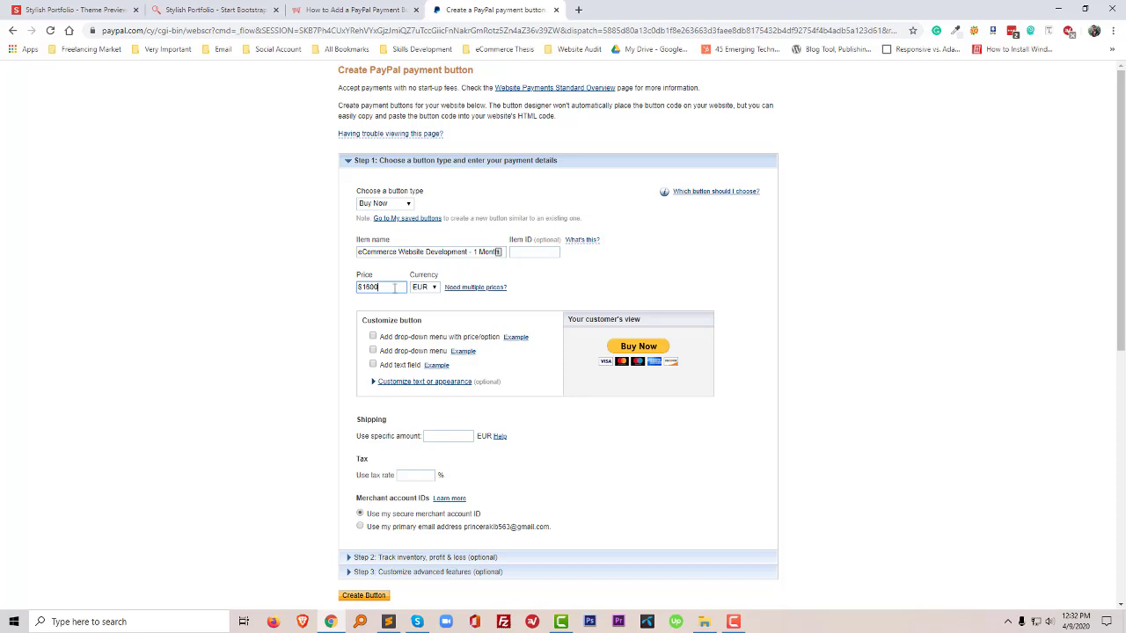
{"action": "left_click", "coordinate": [426, 290]}
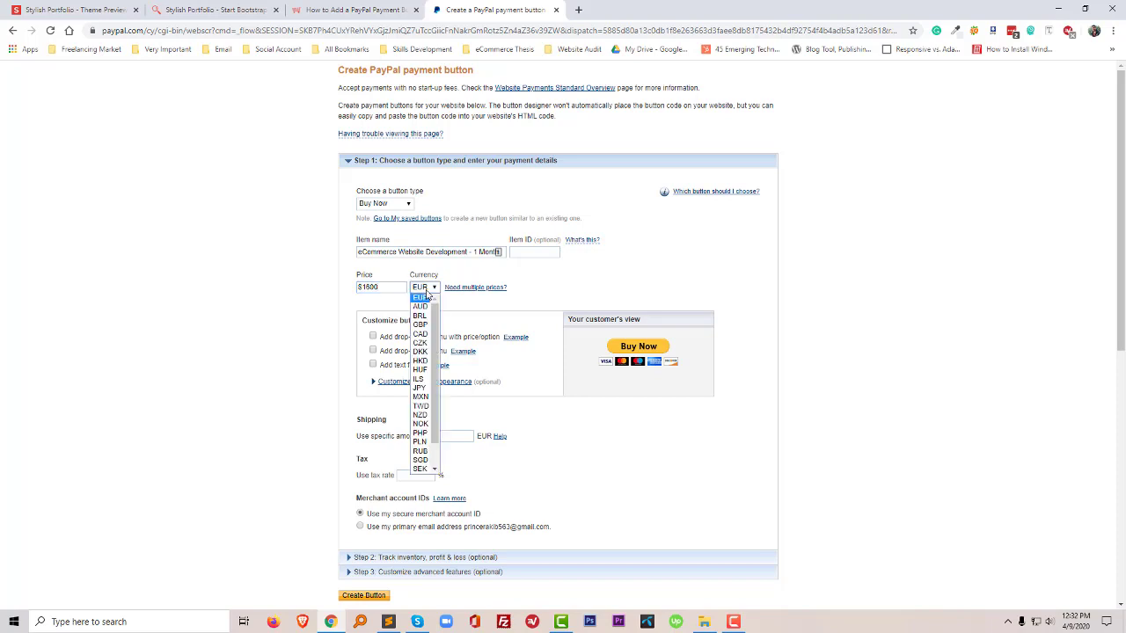
{"action": "scroll", "coordinate": [420, 440], "scroll_direction": "down", "scroll_amount": 1}
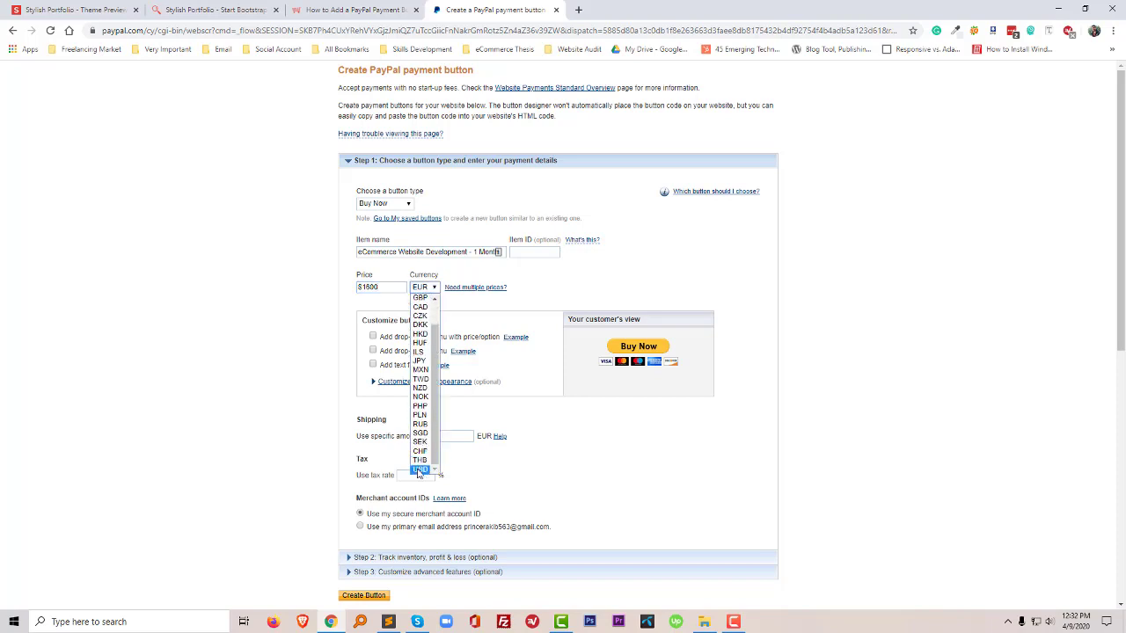
{"action": "left_click", "coordinate": [419, 470]}
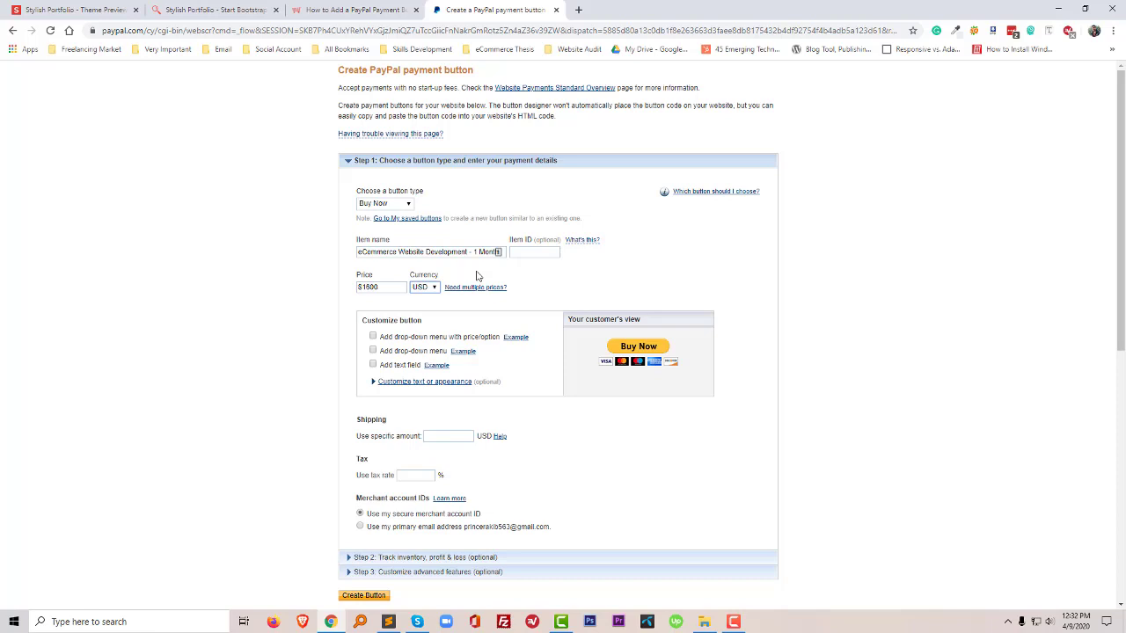
Step: Review the inventory tracking and checkout customization sections, then create the button
{"action": "scroll", "coordinate": [483, 291], "scroll_direction": "down", "scroll_amount": 1}
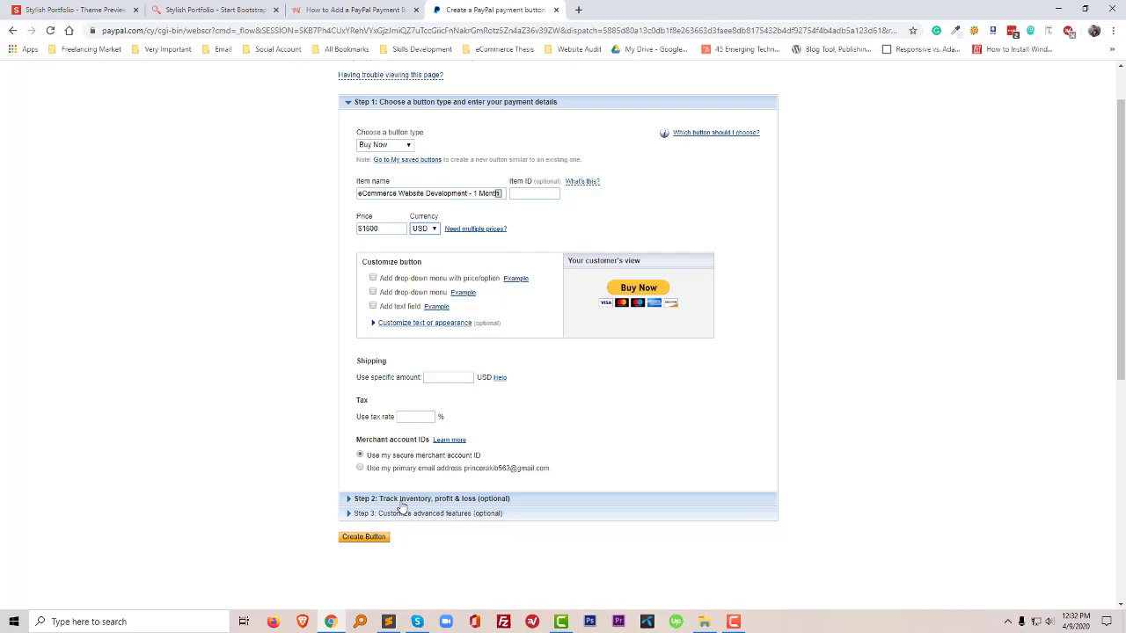
{"action": "left_click", "coordinate": [401, 499]}
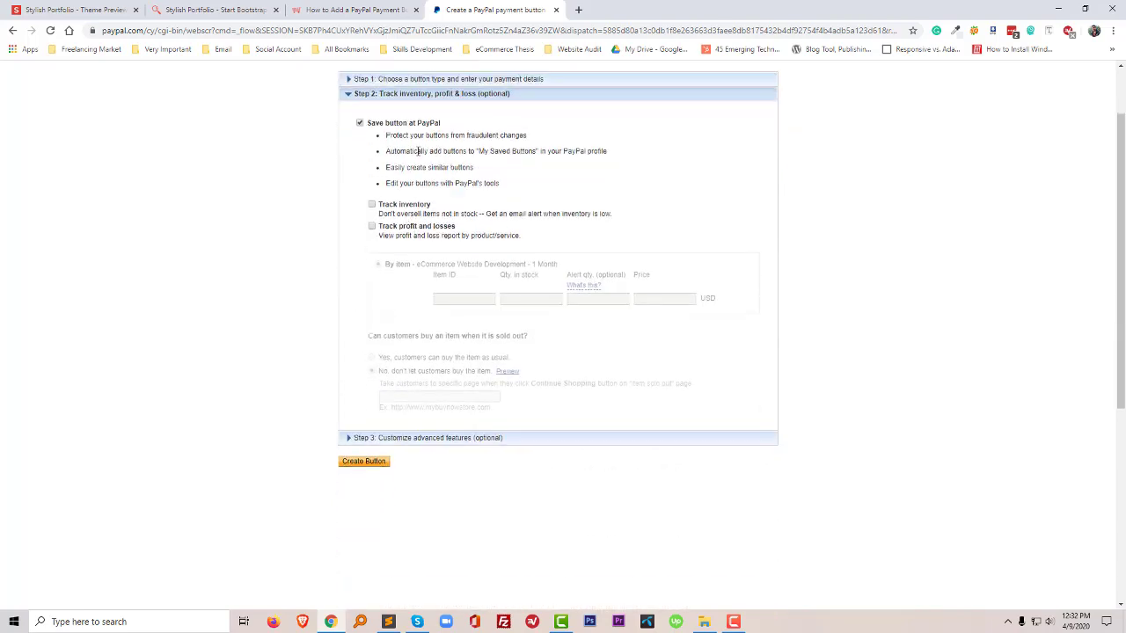
{"action": "left_click", "coordinate": [395, 438]}
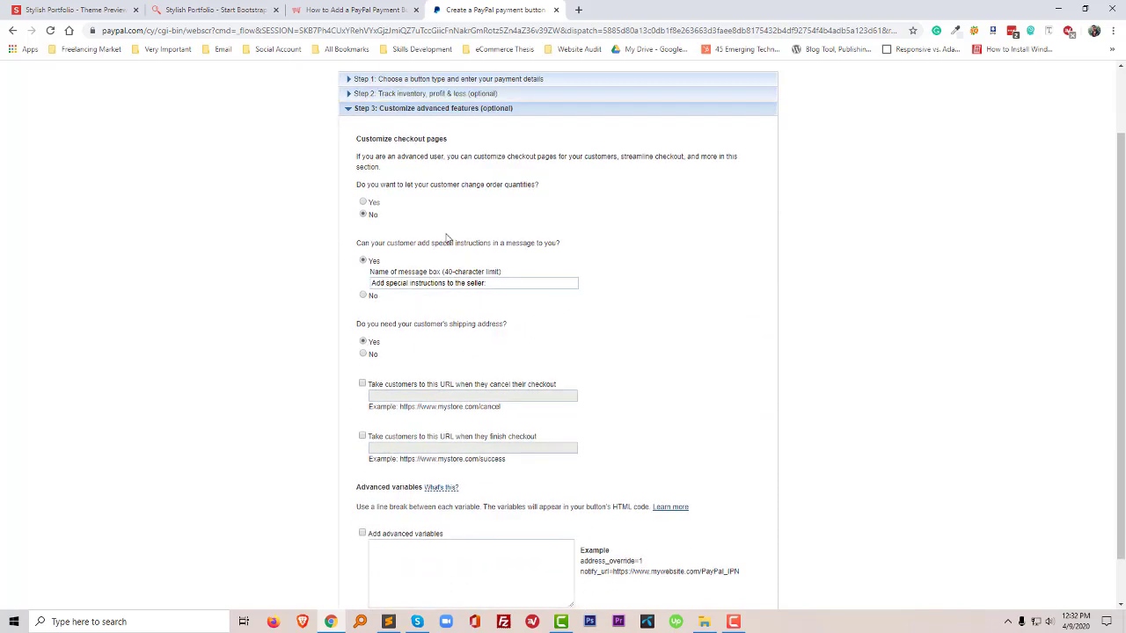
{"action": "scroll", "coordinate": [447, 237], "scroll_direction": "down", "scroll_amount": 1}
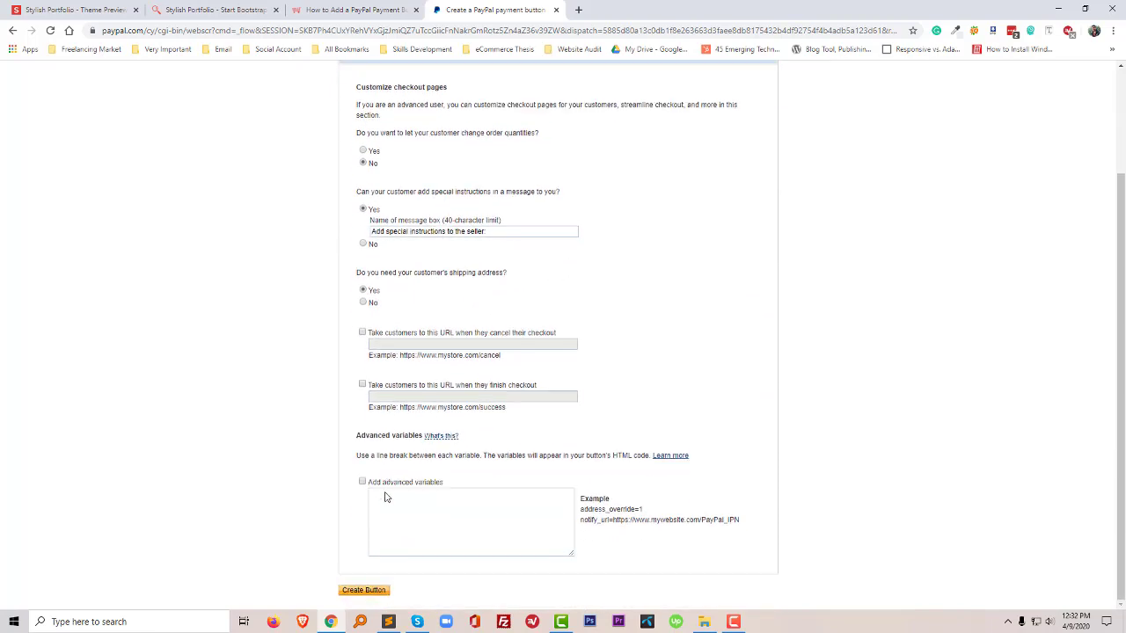
{"action": "left_click", "coordinate": [376, 592]}
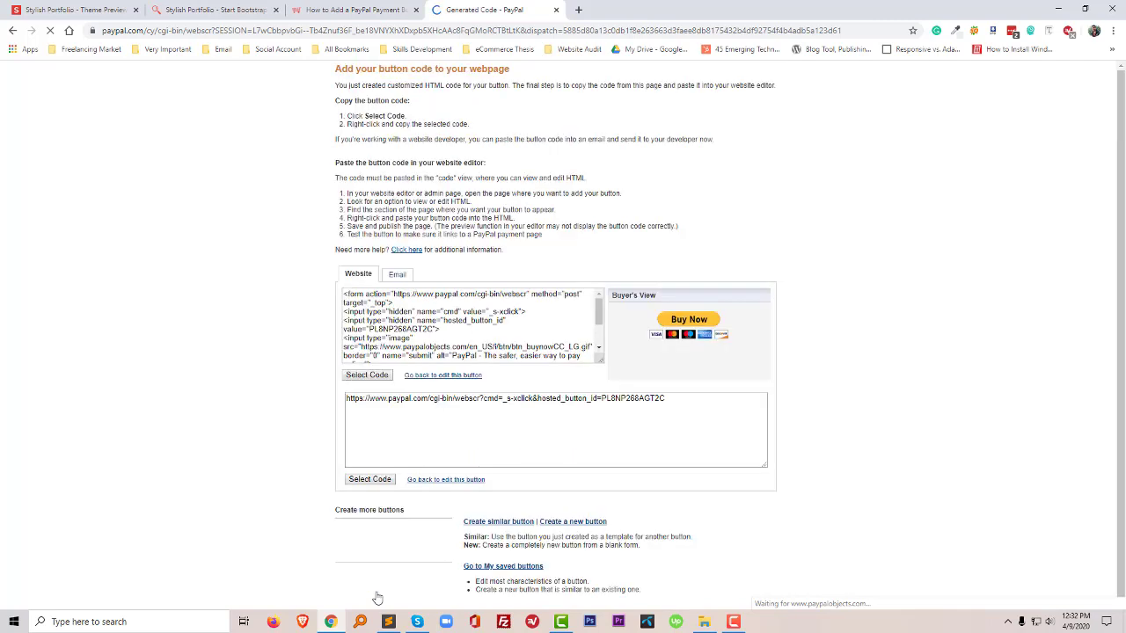
Step: Copy the generated Buy Now button HTML and return to the Stylish Portfolio preview
{"action": "left_click", "coordinate": [369, 374]}
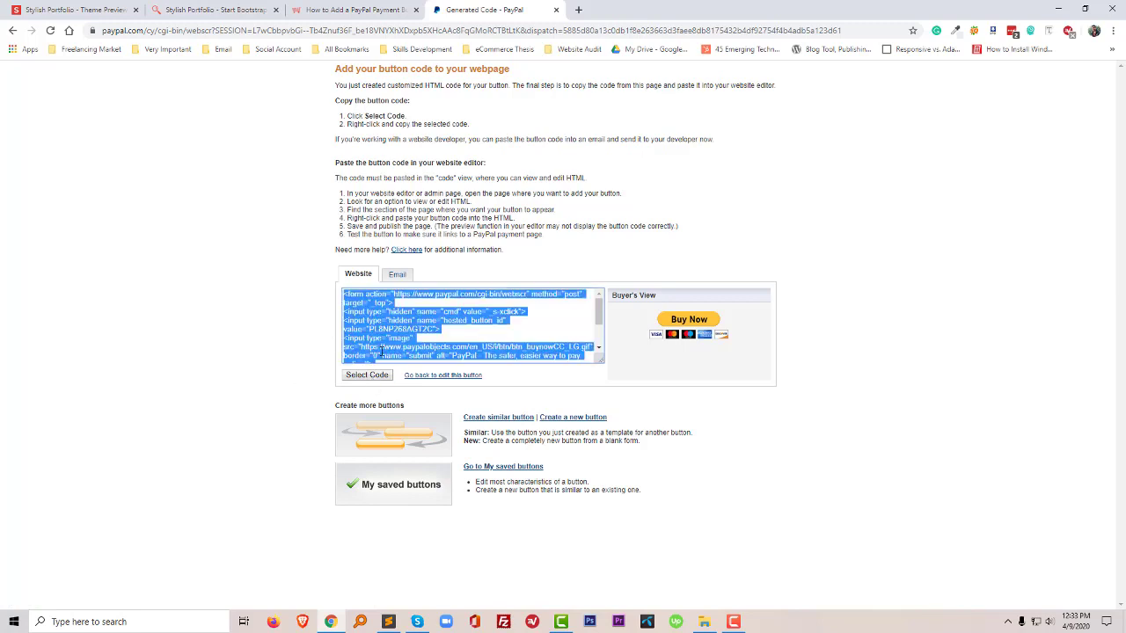
{"action": "right_click", "coordinate": [383, 347]}
{"action": "left_click", "coordinate": [400, 354]}
{"action": "scroll", "coordinate": [416, 327], "scroll_direction": "down", "scroll_amount": 2}
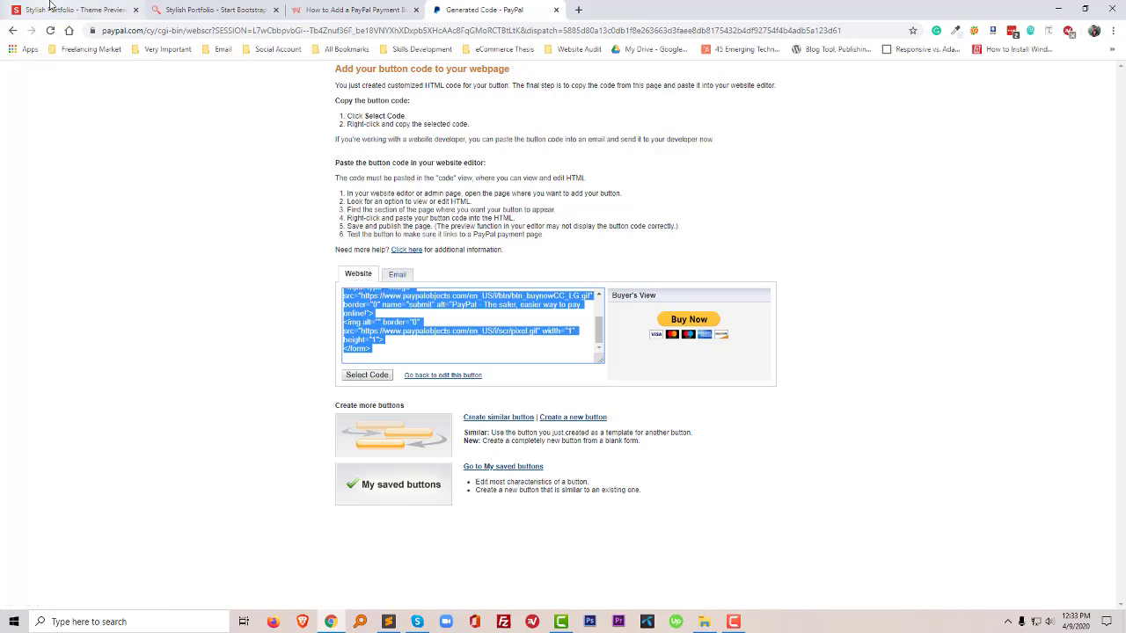
{"action": "left_click", "coordinate": [76, 7]}
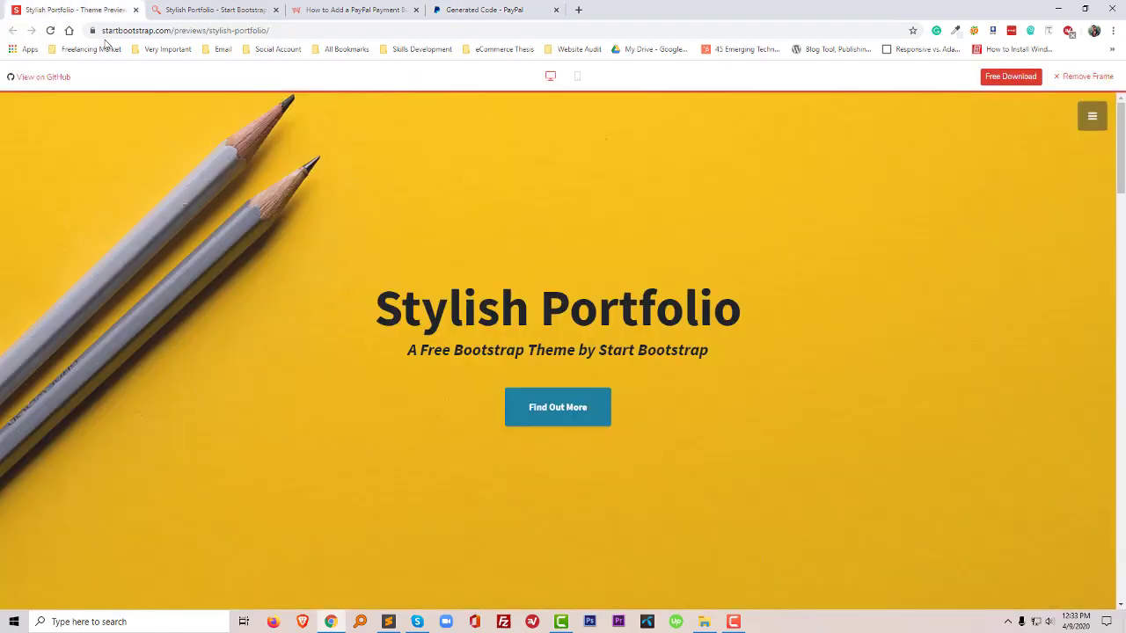
Step: Close Theme Preview and scroll local index.html down to the 'I work as hourly basis' button
{"action": "left_click", "coordinate": [182, 18]}
{"action": "left_click", "coordinate": [136, 10]}
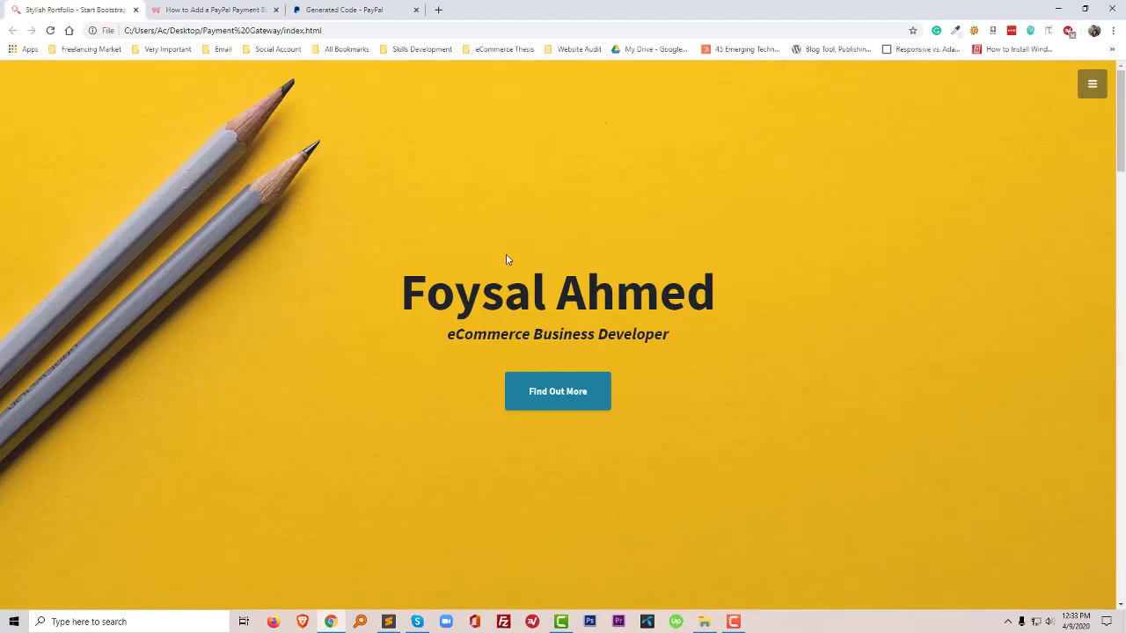
{"action": "scroll", "coordinate": [595, 299], "scroll_direction": "down", "scroll_amount": 1}
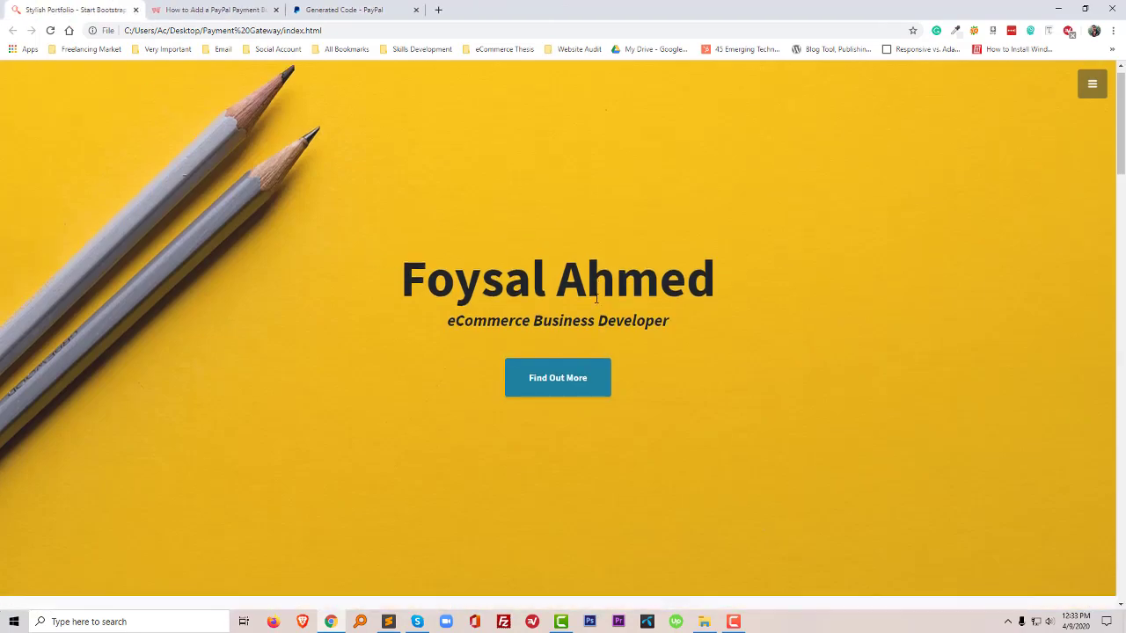
{"action": "scroll", "coordinate": [580, 295], "scroll_direction": "down", "scroll_amount": 1}
{"action": "scroll", "coordinate": [575, 294], "scroll_direction": "up", "scroll_amount": 2}
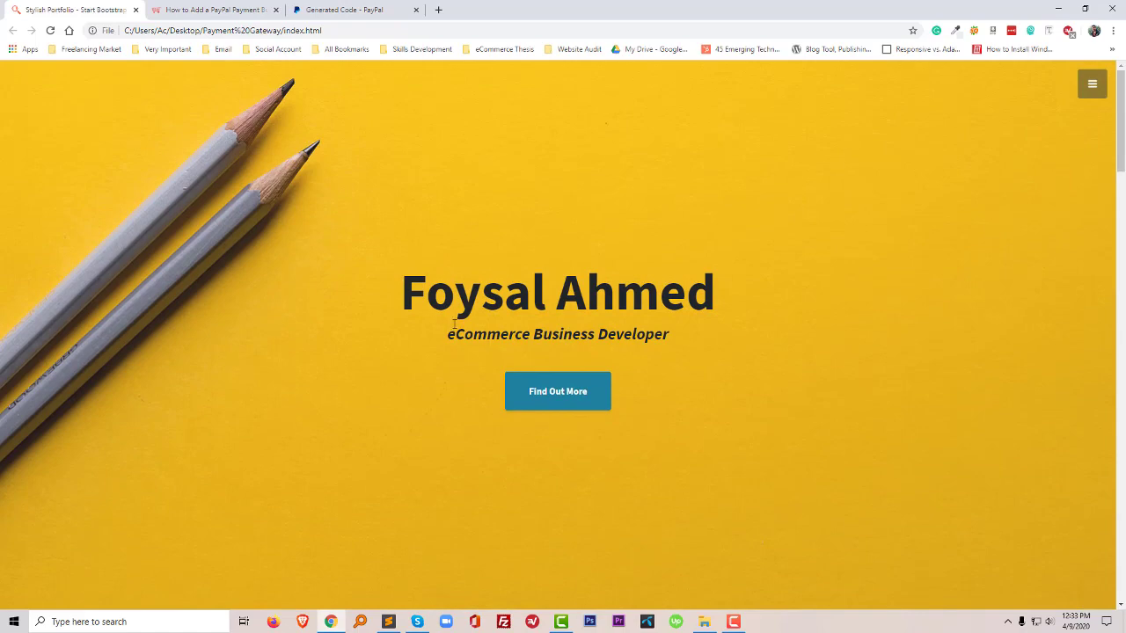
{"action": "scroll", "coordinate": [451, 331], "scroll_direction": "down", "scroll_amount": 1}
{"action": "scroll", "coordinate": [450, 330], "scroll_direction": "down", "scroll_amount": 4}
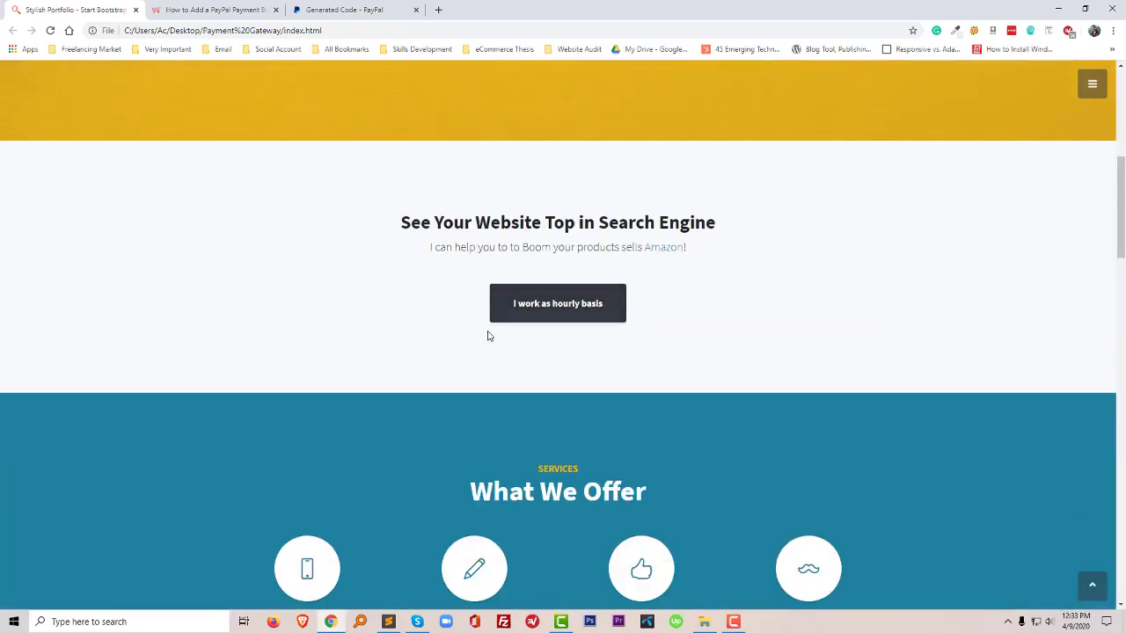
{"action": "scroll", "coordinate": [569, 360], "scroll_direction": "down", "scroll_amount": 1}
{"action": "scroll", "coordinate": [569, 360], "scroll_direction": "down", "scroll_amount": 5}
{"action": "scroll", "coordinate": [535, 357], "scroll_direction": "up", "scroll_amount": 5}
{"action": "scroll", "coordinate": [528, 369], "scroll_direction": "up", "scroll_amount": 2}
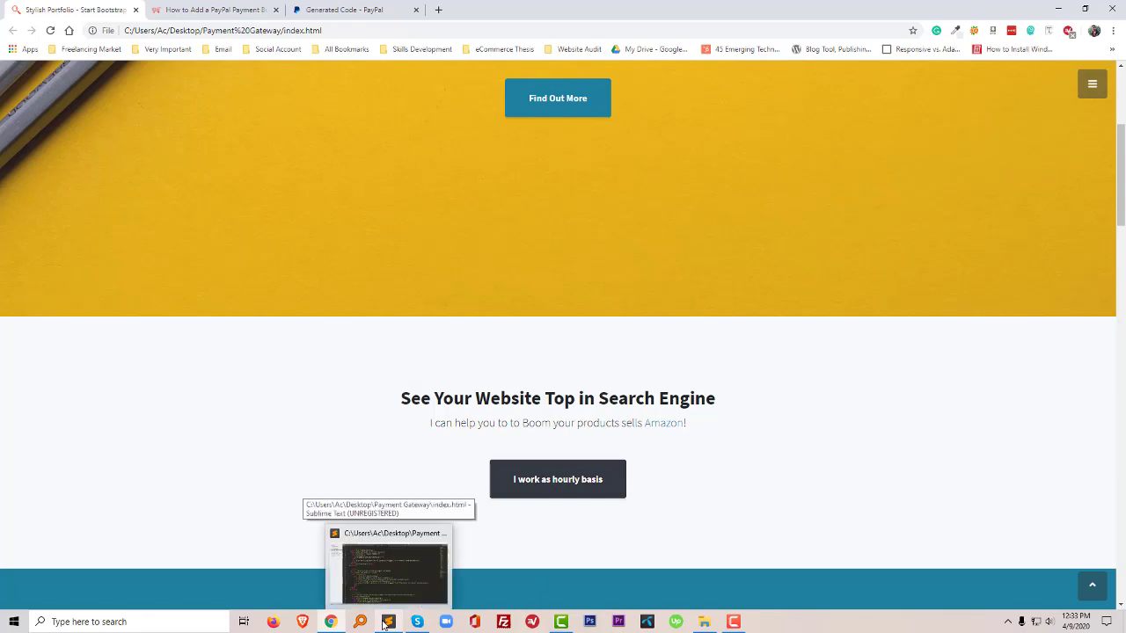
Step: Paste the PayPal form code on a new line below the hourly-basis link in index.html
{"action": "left_click", "coordinate": [384, 624]}
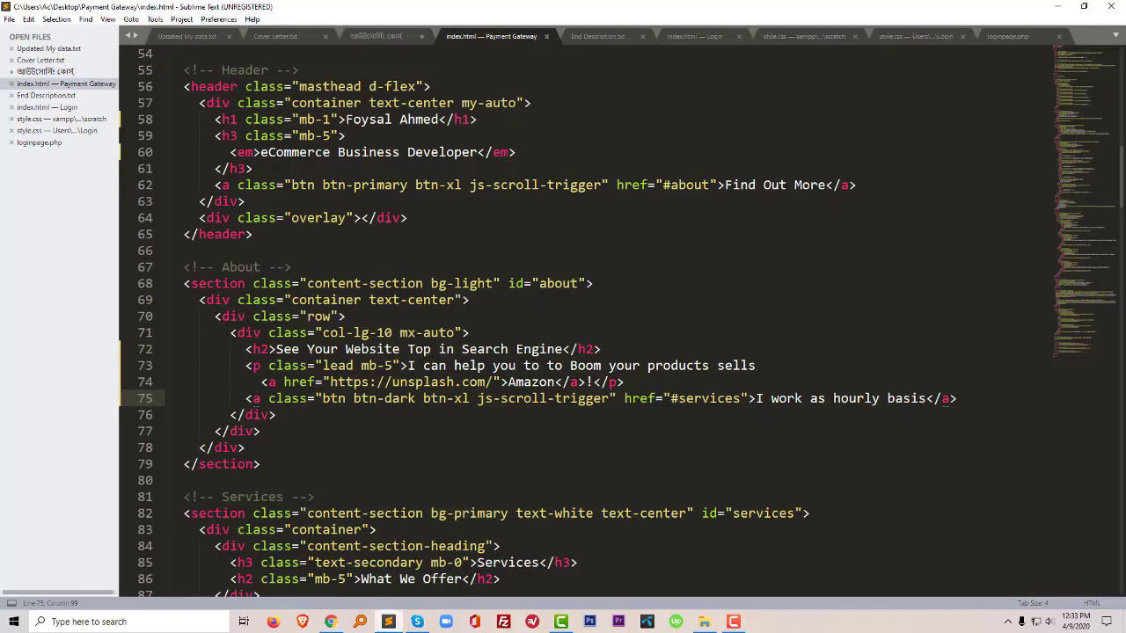
{"action": "type", "text": ">"}
{"action": "scroll", "coordinate": [563, 323], "scroll_direction": "down", "scroll_amount": 1}
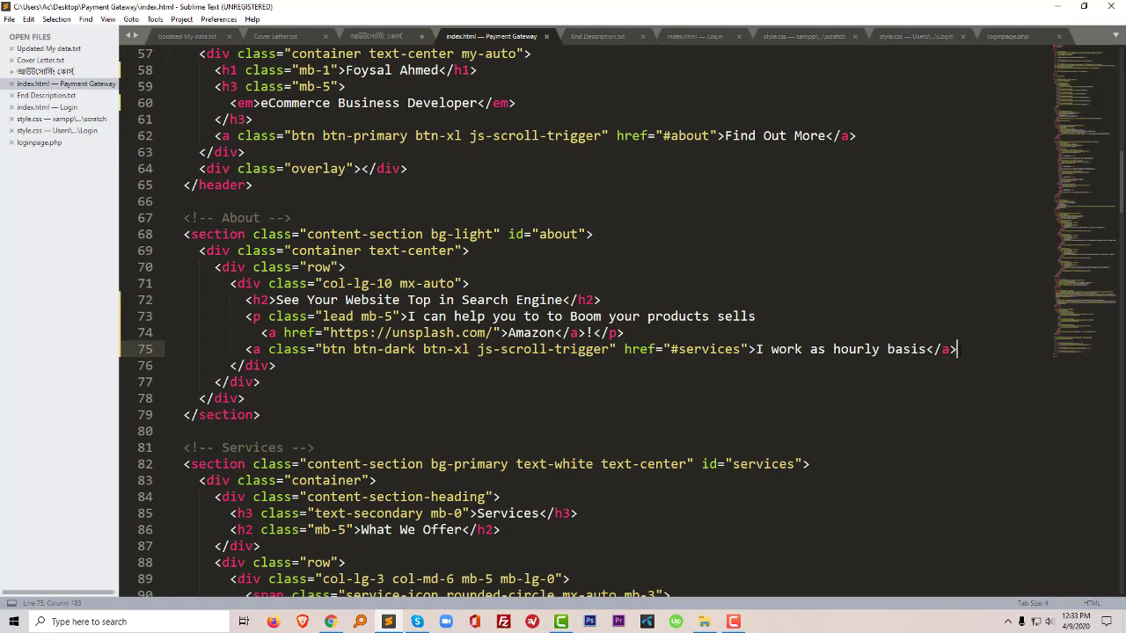
{"action": "key", "text": "Return"}
{"action": "key", "text": "Return"}
{"action": "key", "text": "Return"}
{"action": "key", "text": "Return"}
{"action": "key", "text": "Return"}
{"action": "key", "text": "Return"}
{"action": "key", "text": "Return"}
{"action": "key", "text": "Up"}
{"action": "key", "text": "Up"}
{"action": "key", "text": "Up"}
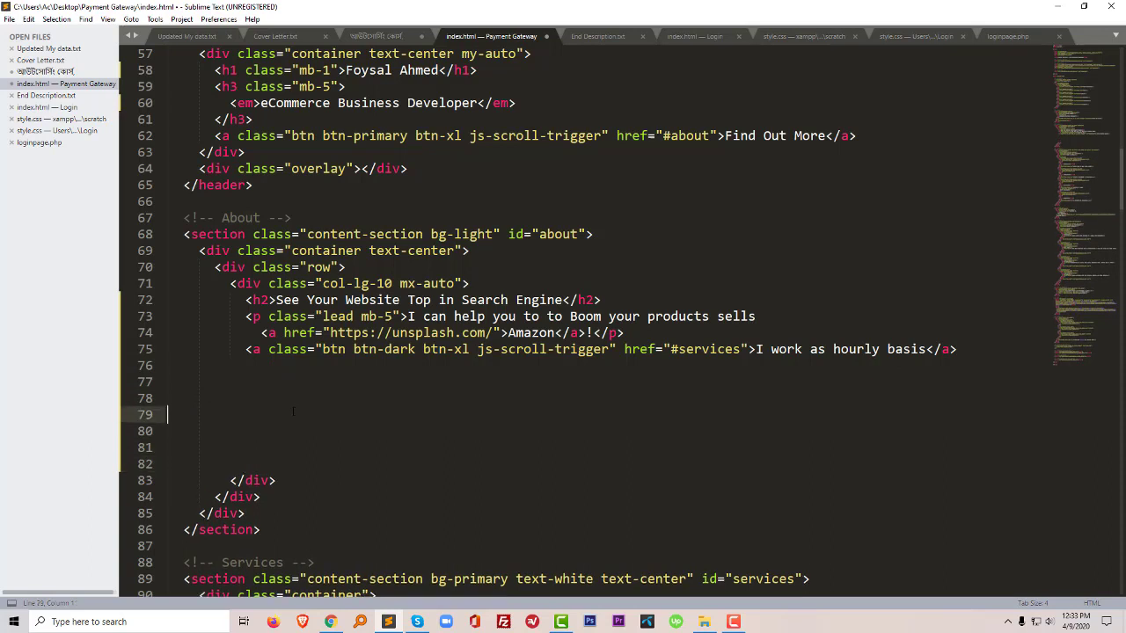
{"action": "key", "text": "ctrl+v"}
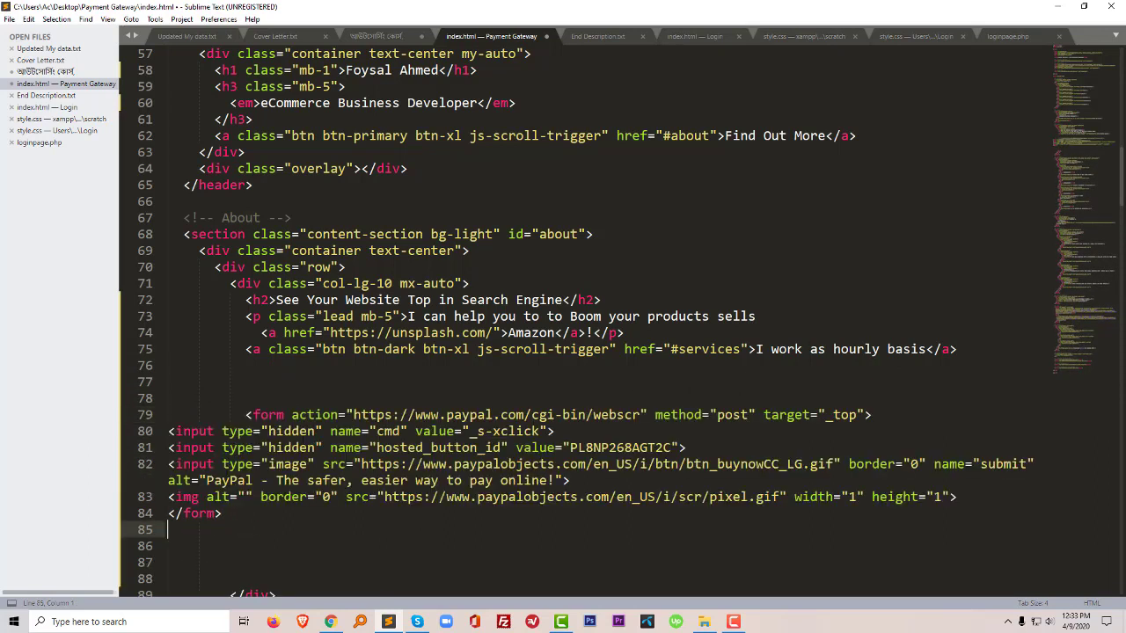
Step: Indent the pasted form lines, align the opening and closing form tags, and save
{"action": "left_click_drag", "start_coordinate": [238, 529], "coordinate": [169, 431]}
{"action": "key", "text": "Tab"}
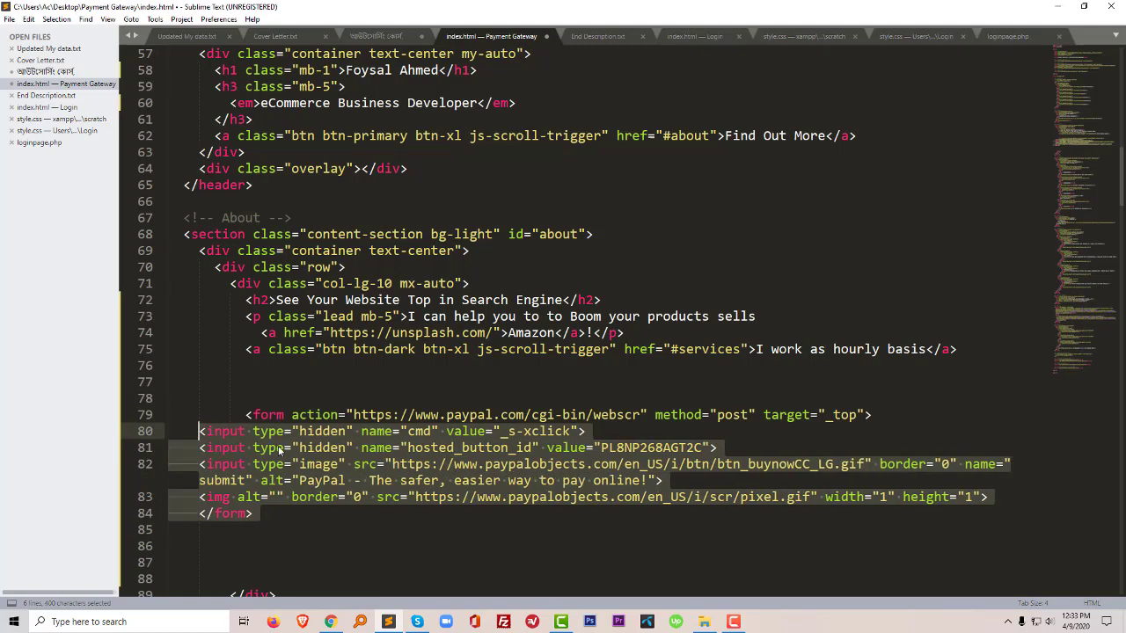
{"action": "key", "text": "Tab"}
{"action": "key", "text": "Tab"}
{"action": "left_click", "coordinate": [264, 513]}
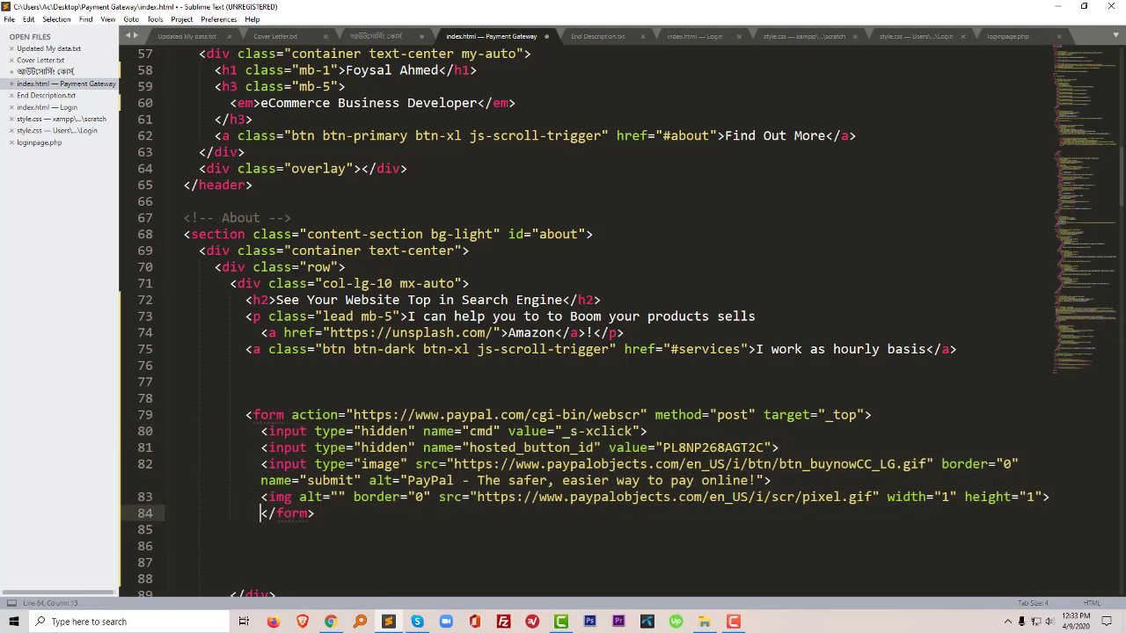
{"action": "key", "text": "shift+Tab"}
{"action": "key", "text": "Up"}
{"action": "key", "text": "Up"}
{"action": "key", "text": "Up"}
{"action": "key", "text": "BackSpace"}
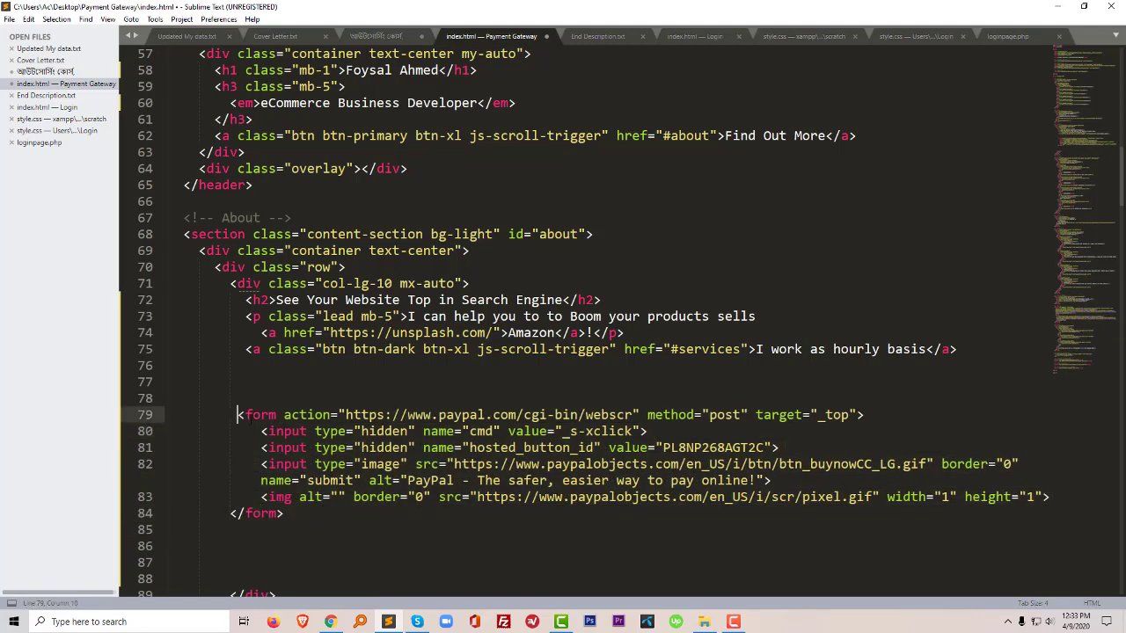
{"action": "key", "text": "BackSpace"}
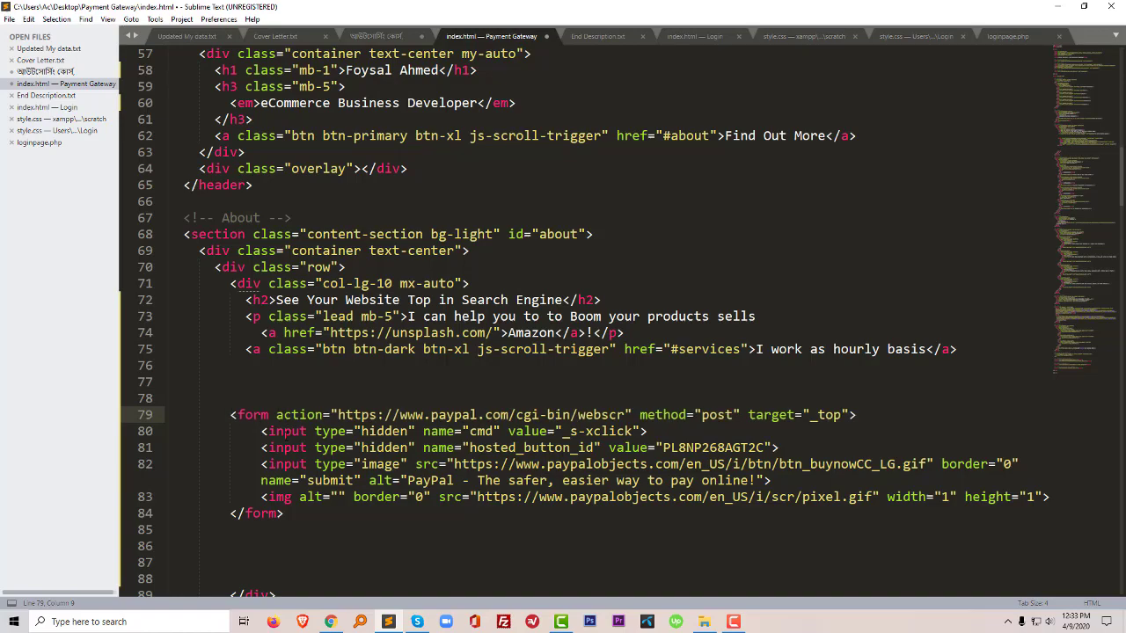
{"action": "key", "text": "ctrl+s"}
Step: Reload the portfolio in Chrome to see the Buy Now button under the hourly-basis button
{"action": "left_click", "coordinate": [331, 622]}
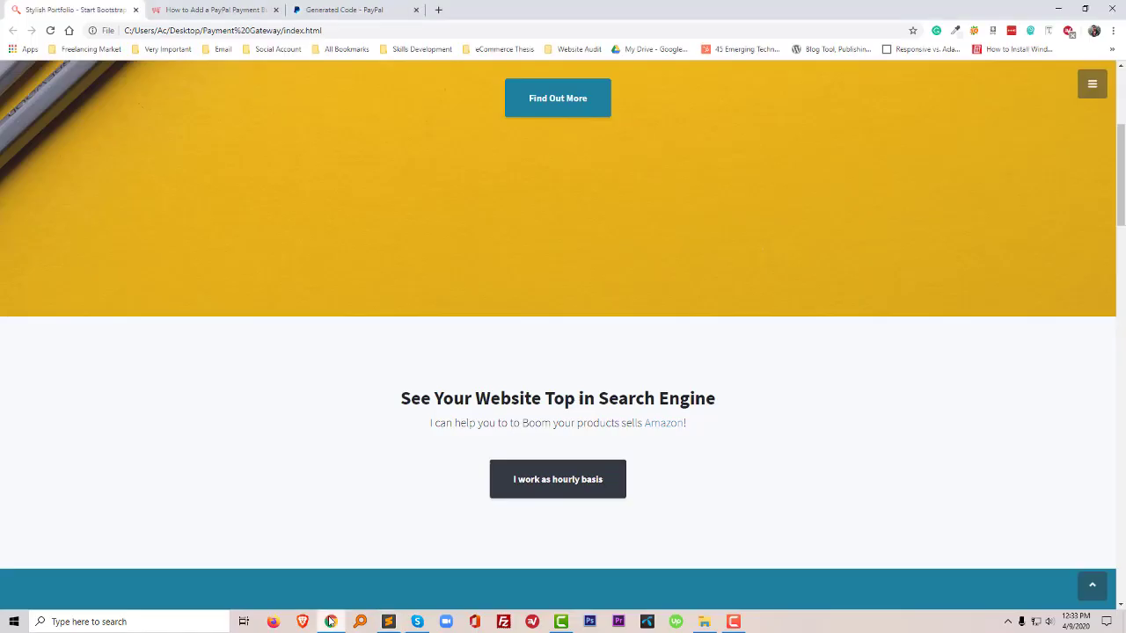
{"action": "key", "text": "F5"}
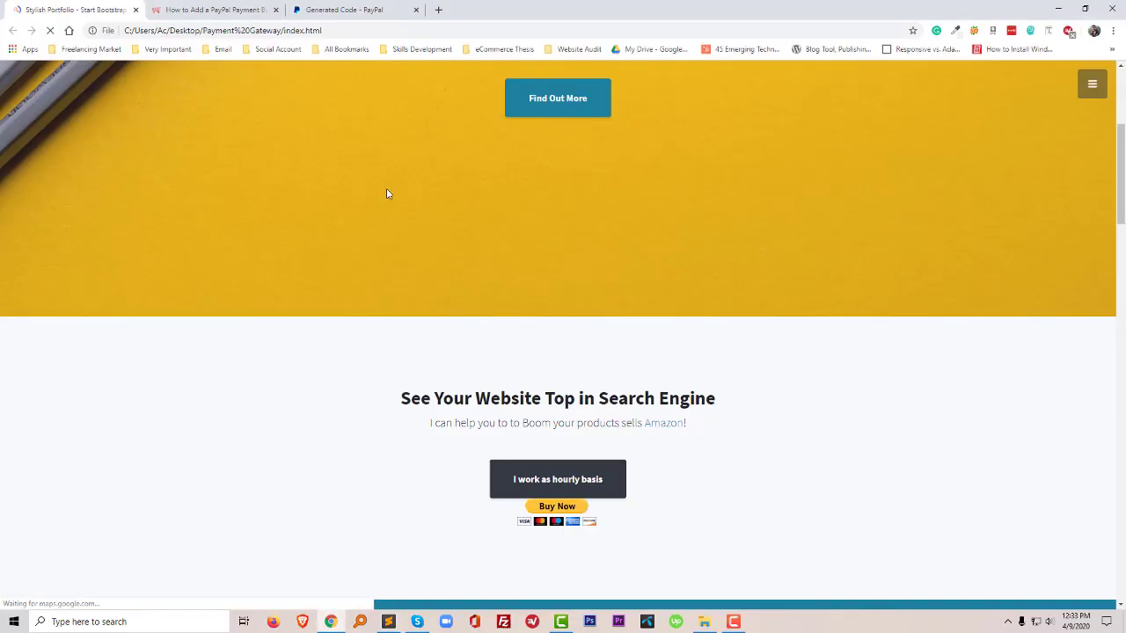
{"action": "scroll", "coordinate": [577, 432], "scroll_direction": "down", "scroll_amount": 1}
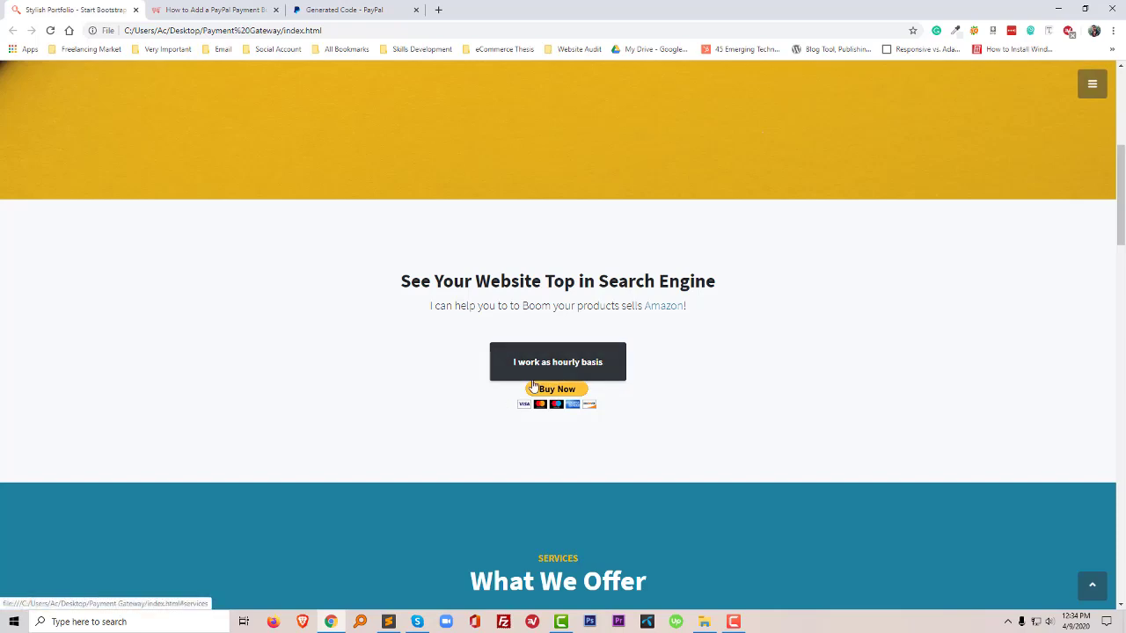
Step: Delete the 'I work as hourly basis' link from index.html, leaving an indented blank line, and save
{"action": "left_click", "coordinate": [389, 622]}
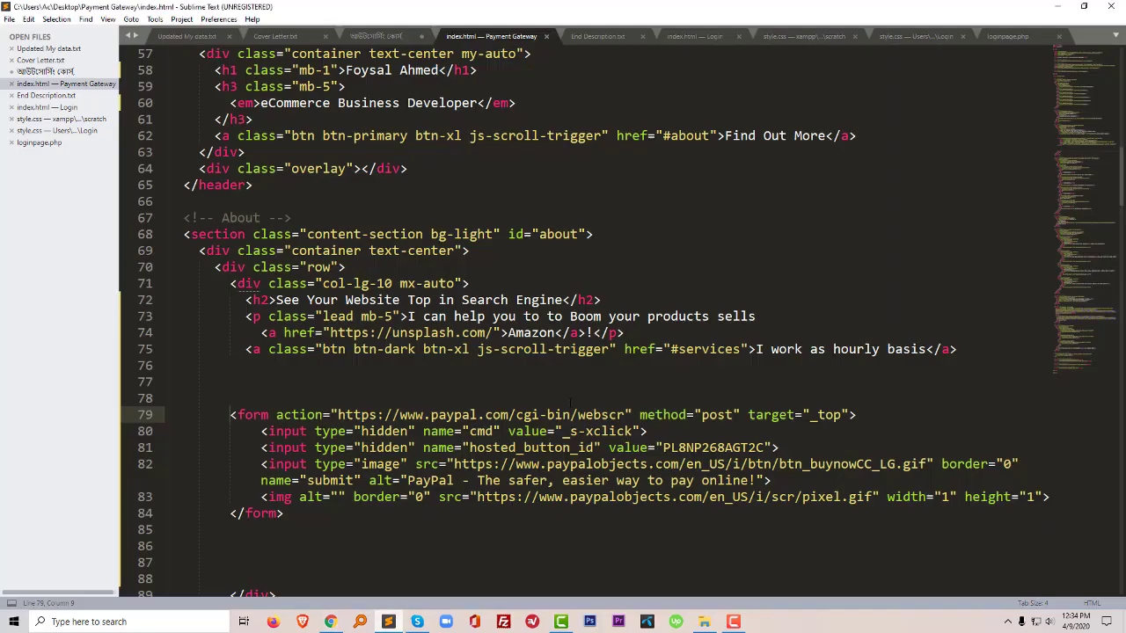
{"action": "left_click", "coordinate": [405, 385]}
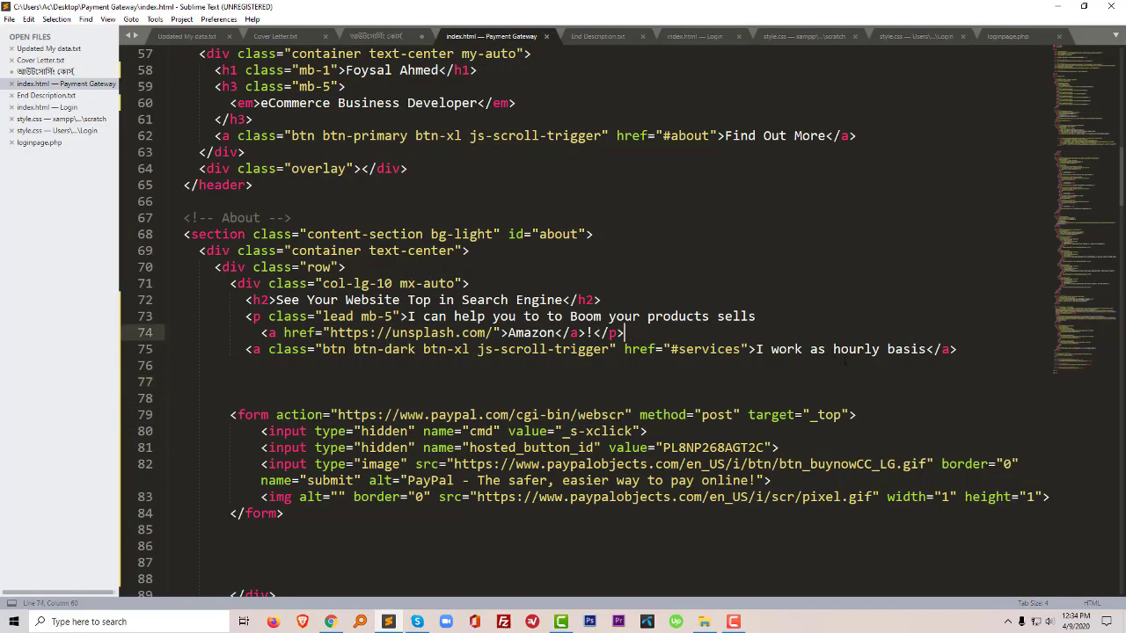
{"action": "left_click_drag", "start_coordinate": [626, 333], "coordinate": [959, 349]}
{"action": "key", "text": "BackSpace"}
{"action": "key", "text": "Return"}
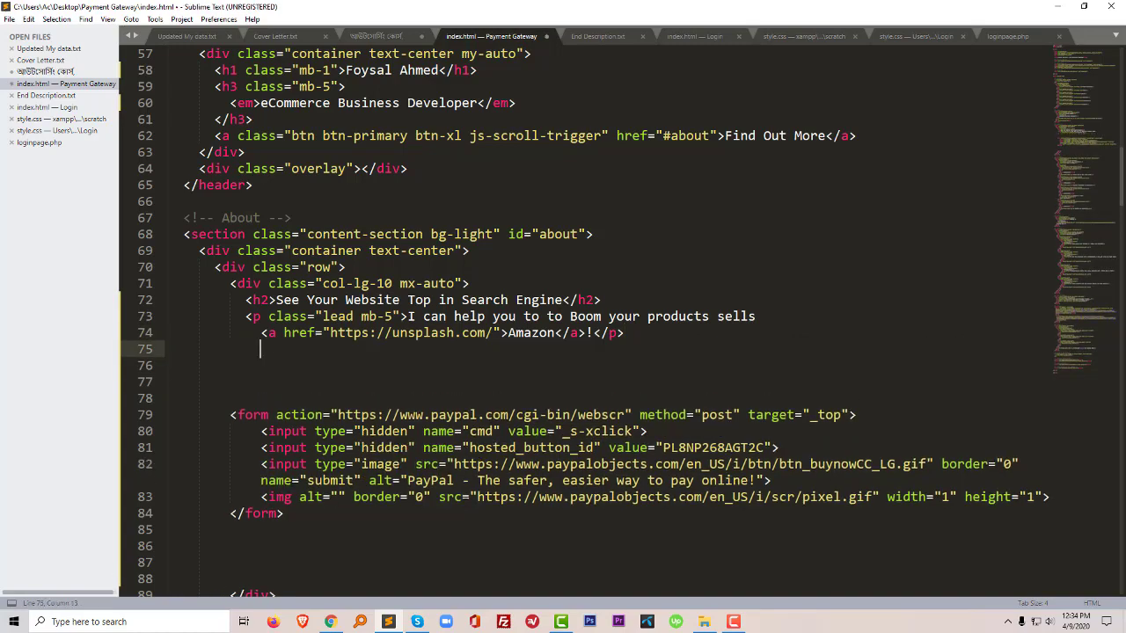
{"action": "key", "text": "ctrl+s"}
Step: Reload the portfolio in Chrome so only the Buy Now button remains
{"action": "left_click", "coordinate": [331, 621]}
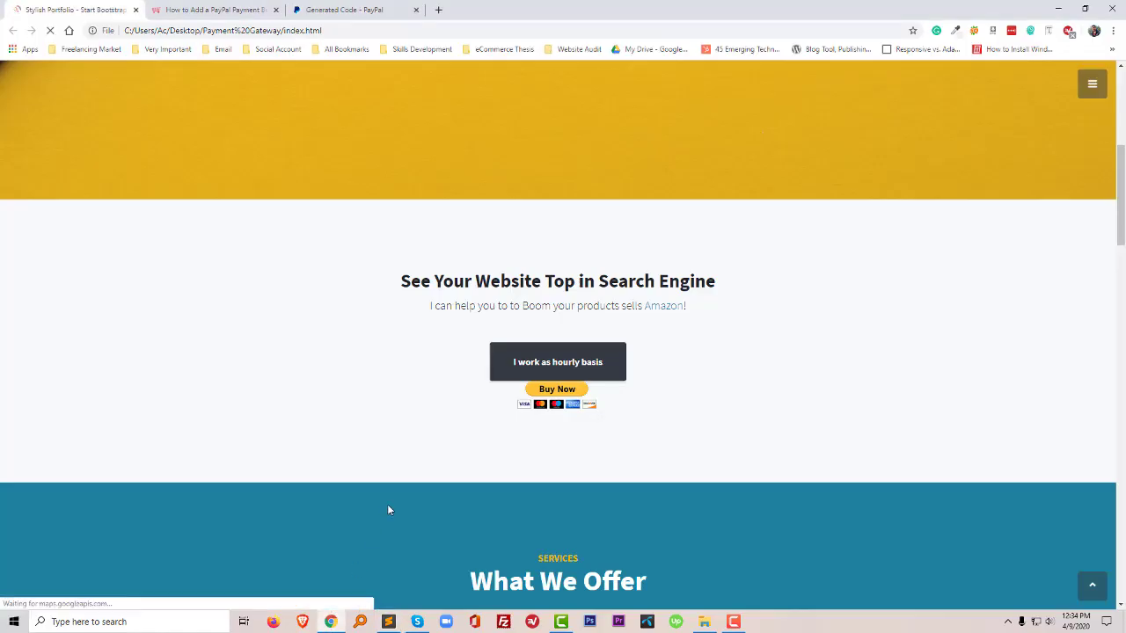
{"action": "key", "text": "F5"}
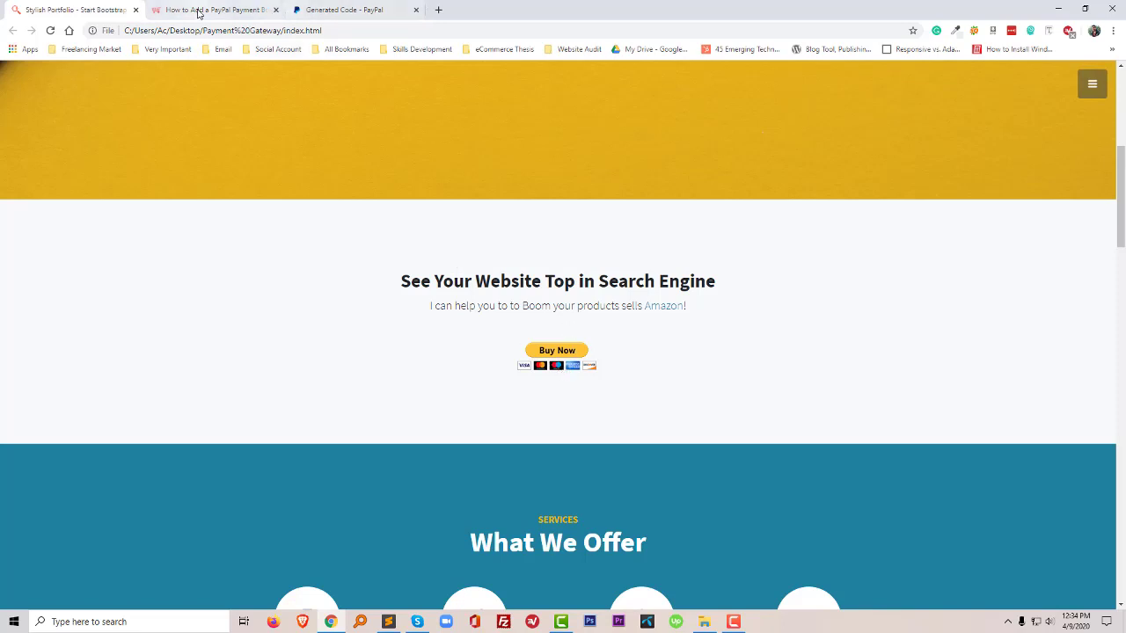
Step: From the Generated Code page, reopen the Buy Now button for editing and tick 'Add drop-down menu'
{"action": "left_click", "coordinate": [323, 10]}
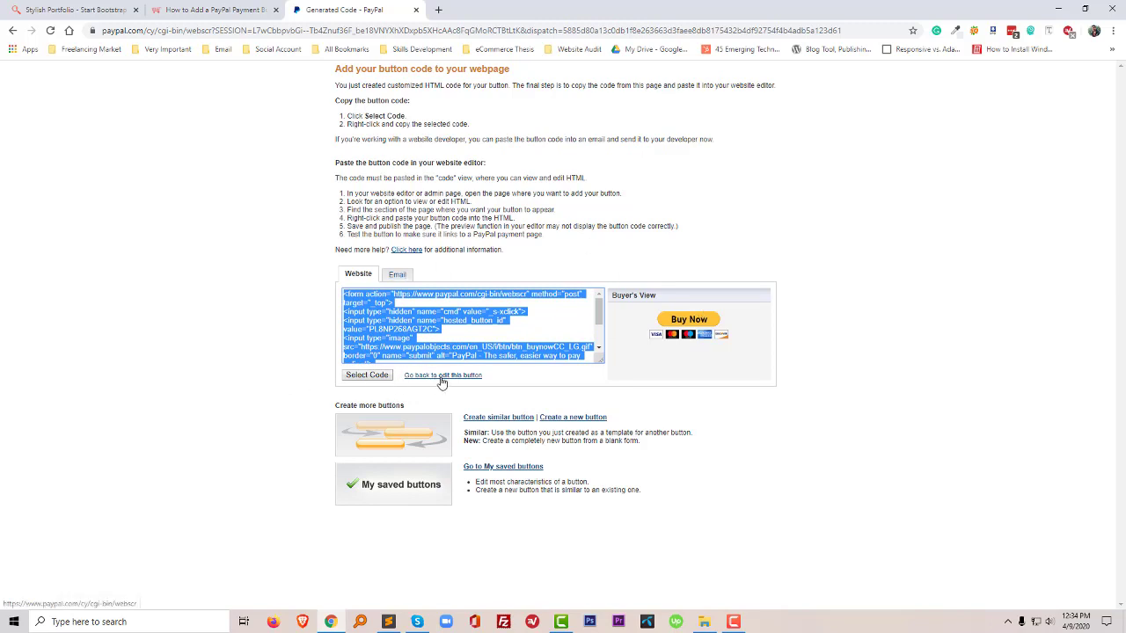
{"action": "left_click", "coordinate": [442, 379]}
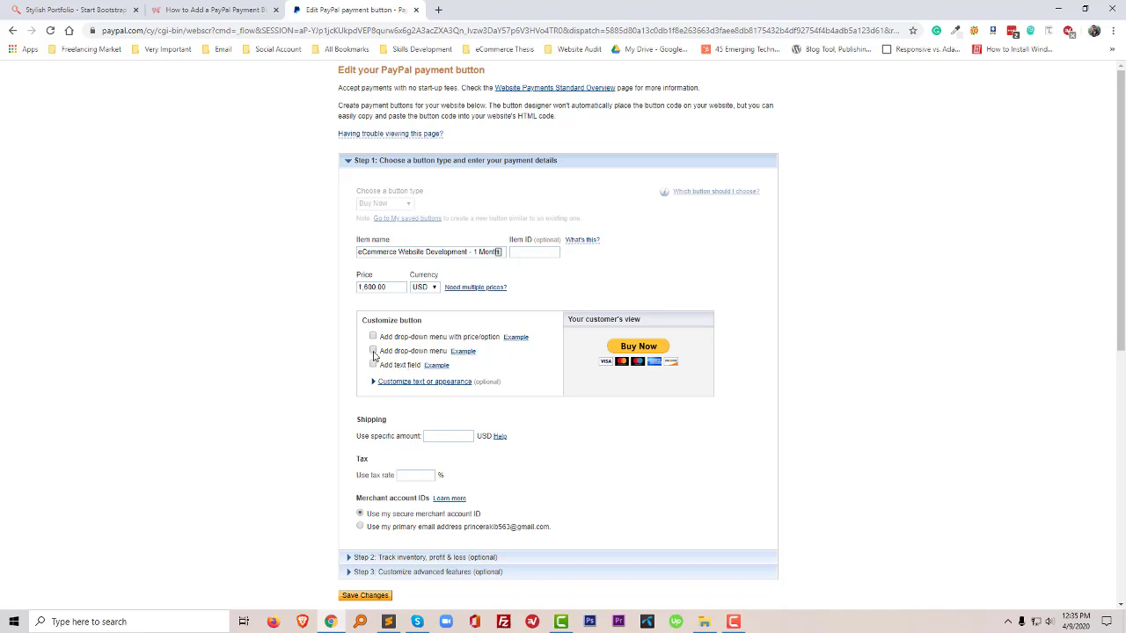
{"action": "left_click", "coordinate": [373, 351]}
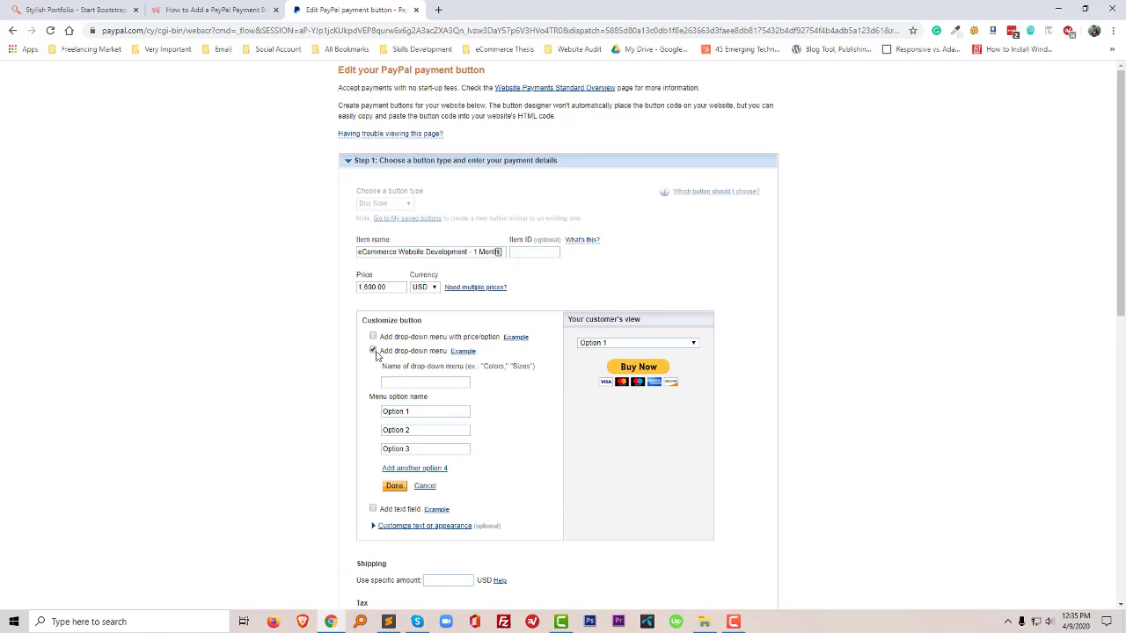
Step: Name the drop-down Hours and fill the first two options with 10 Hours
{"action": "left_click", "coordinate": [394, 381]}
{"action": "type", "text": "Hours"}
{"action": "triple_click", "coordinate": [405, 411]}
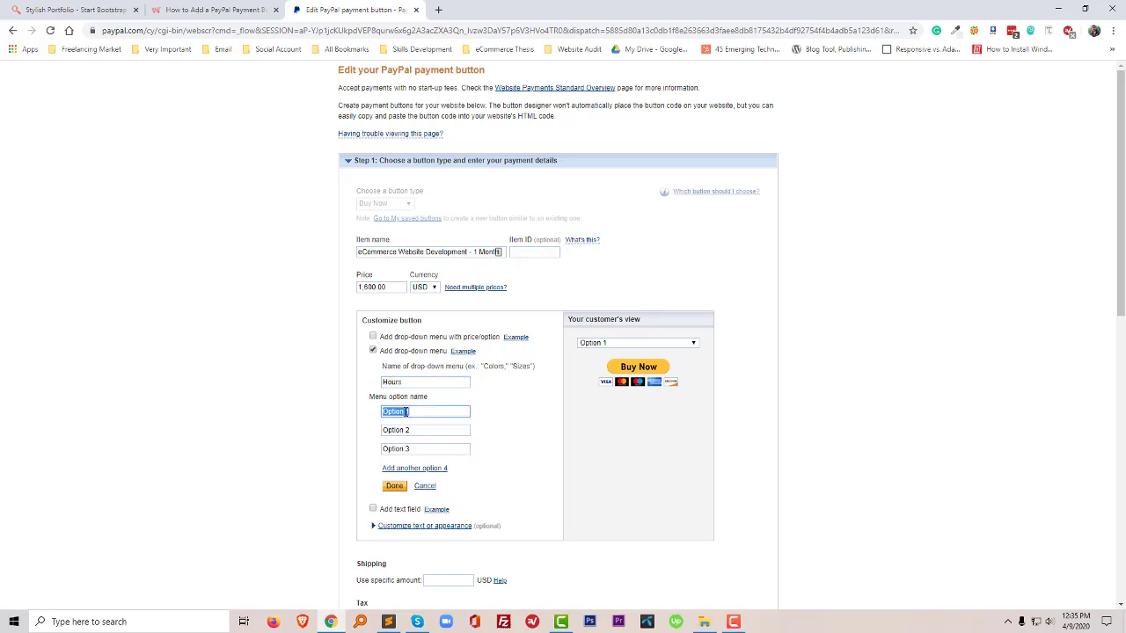
{"action": "type", "text": "10 Hours"}
{"action": "triple_click", "coordinate": [412, 431]}
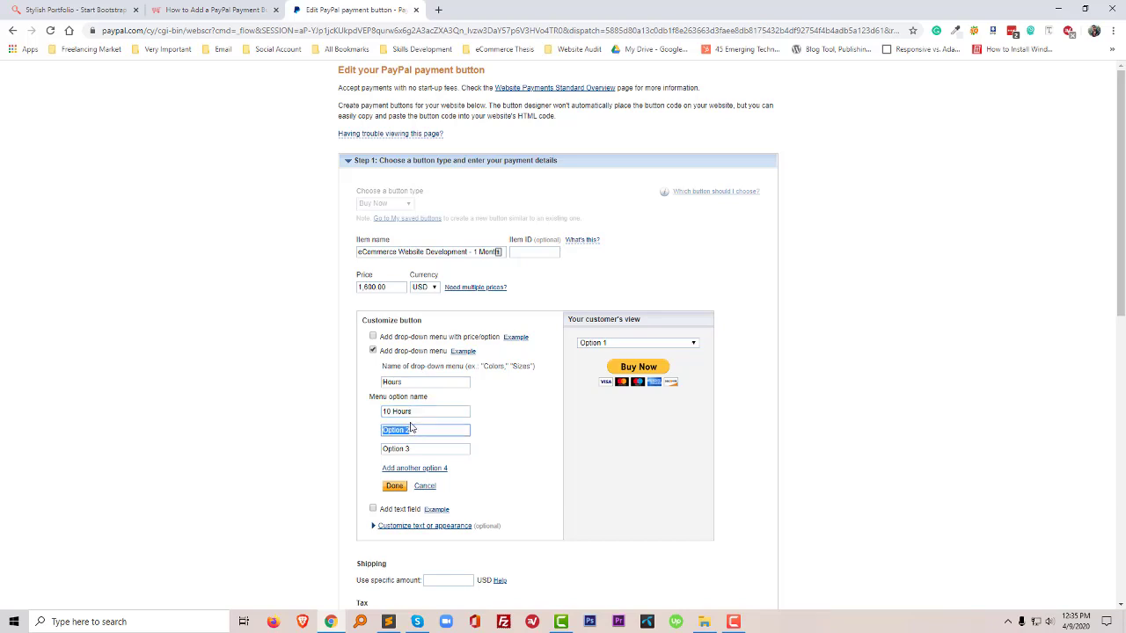
{"action": "triple_click", "coordinate": [410, 411]}
{"action": "key", "text": "ctrl+c"}
{"action": "triple_click", "coordinate": [410, 431]}
{"action": "key", "text": "ctrl+v"}
Step: Change the third option to 40 Hours and the second to 20 Hours
{"action": "triple_click", "coordinate": [407, 450]}
{"action": "key", "text": "ctrl+v"}
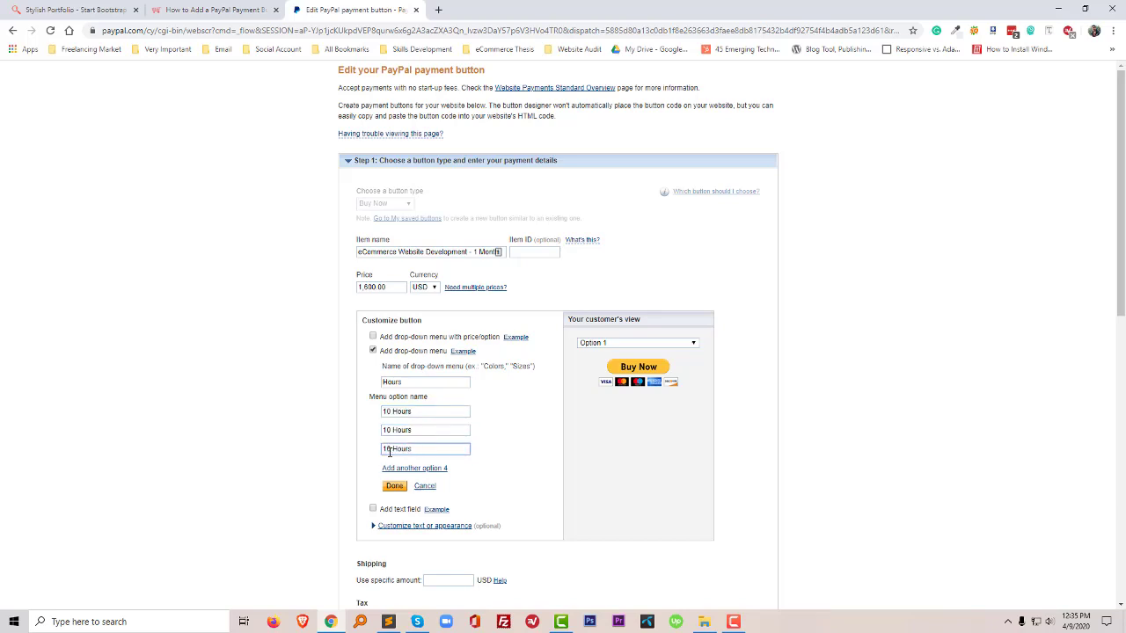
{"action": "key", "text": "BackSpace"}
{"action": "type", "text": "4"}
{"action": "left_click", "coordinate": [385, 431]}
{"action": "type", "text": "2"}
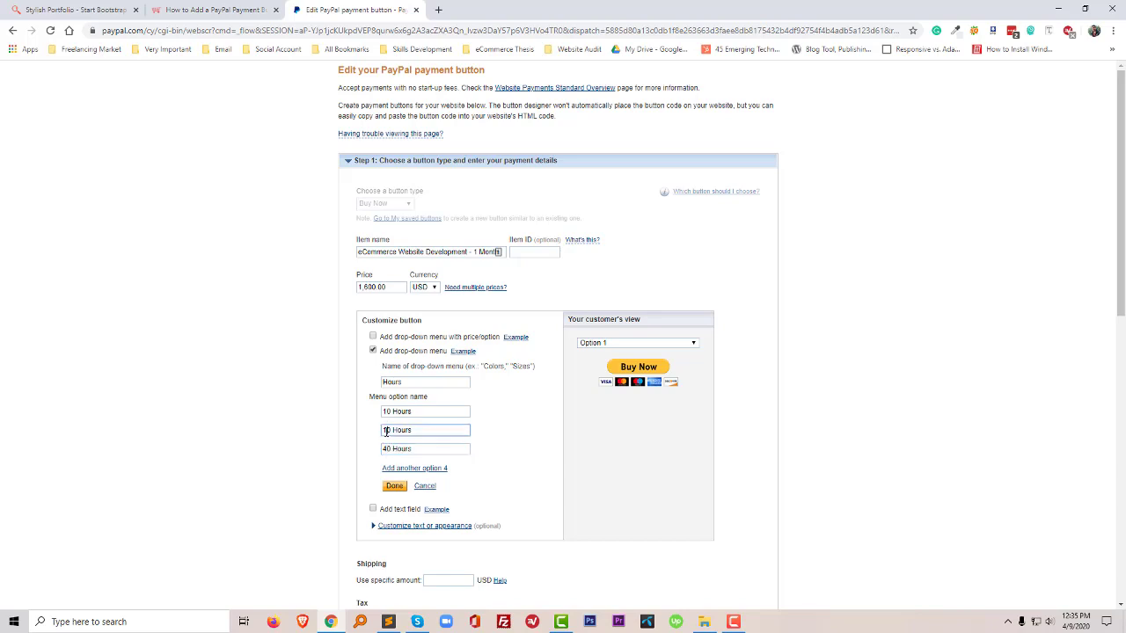
{"action": "left_click", "coordinate": [465, 399]}
{"action": "scroll", "coordinate": [469, 416], "scroll_direction": "down", "scroll_amount": 1}
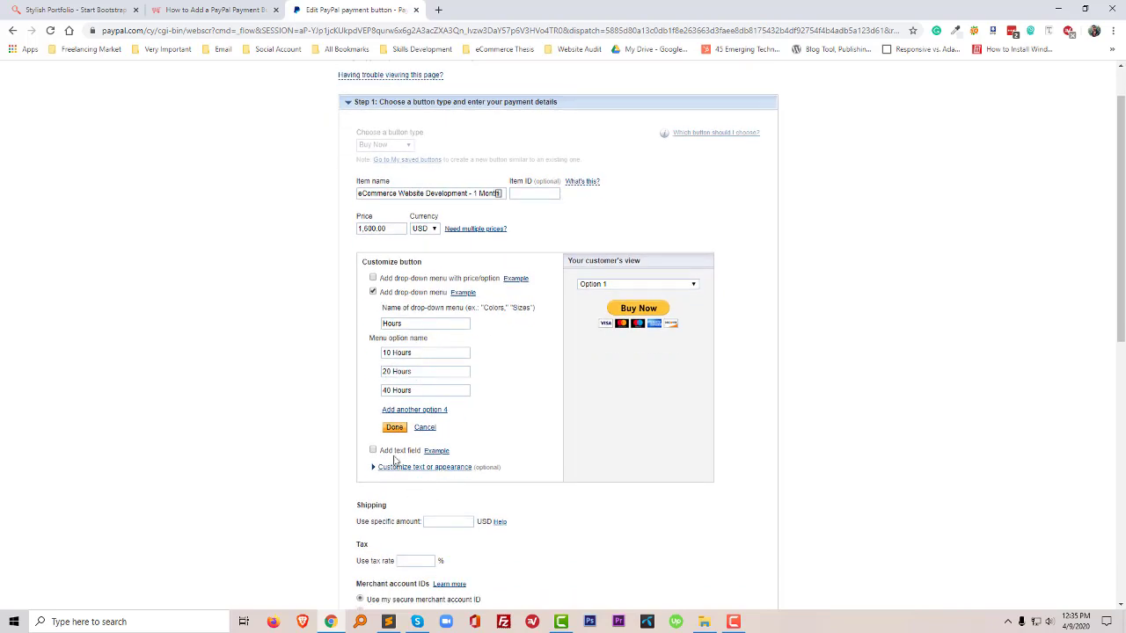
Step: Add a priced drop-down with a first option of 10 Hours at 500.00
{"action": "left_click", "coordinate": [373, 279]}
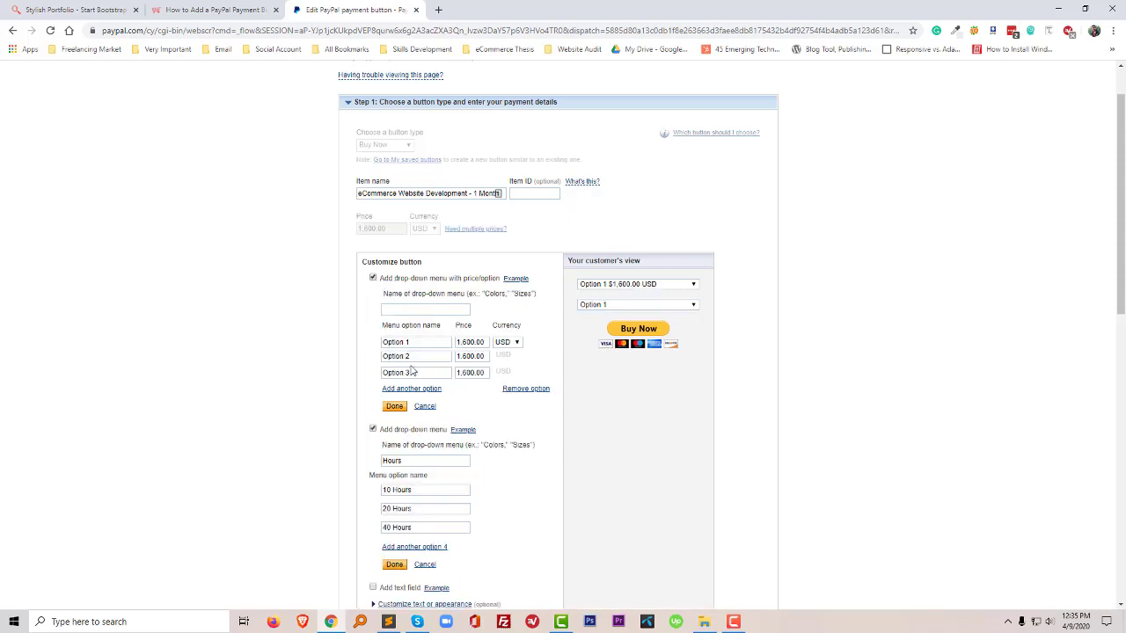
{"action": "left_click", "coordinate": [433, 344]}
{"action": "left_click_drag", "start_coordinate": [383, 342], "coordinate": [451, 342]}
{"action": "type", "text": "10 Hours"}
{"action": "left_click", "coordinate": [470, 342]}
{"action": "key", "text": "BackSpace"}
Step: Set the second priced option to 20 Hours with price 20,000
{"action": "left_click", "coordinate": [409, 357]}
{"action": "key", "text": "ctrl+a"}
{"action": "type", "text": "10 Hours"}
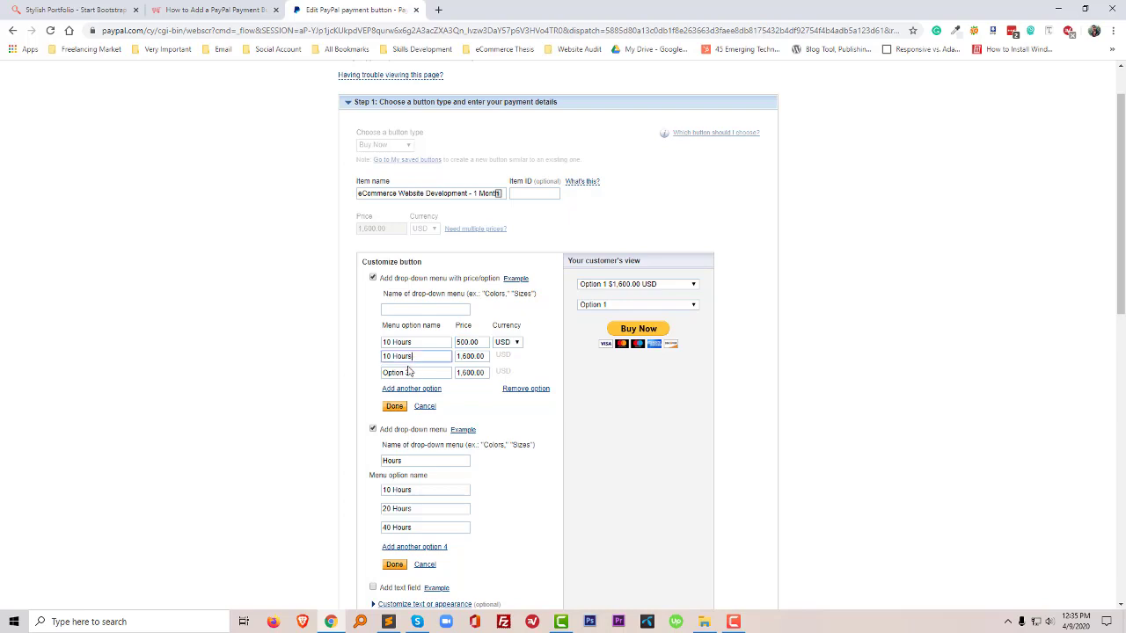
{"action": "key", "text": "shift+Left"}
{"action": "key", "text": "BackSpace"}
{"action": "type", "text": "2"}
{"action": "left_click", "coordinate": [471, 357]}
{"action": "key", "text": "ctrl+a"}
{"action": "type", "text": "20"}
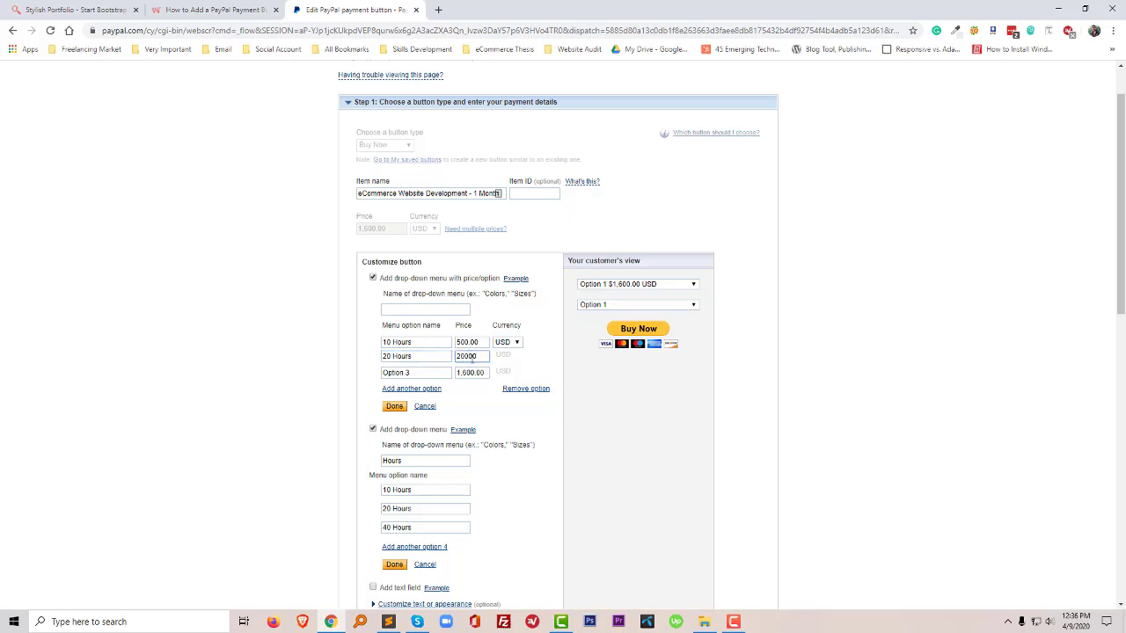
Step: Set the third priced option to 40 Hours with price 40,000
{"action": "left_click", "coordinate": [423, 356]}
{"action": "triple_click", "coordinate": [411, 373]}
{"action": "key", "text": "ctrl+v"}
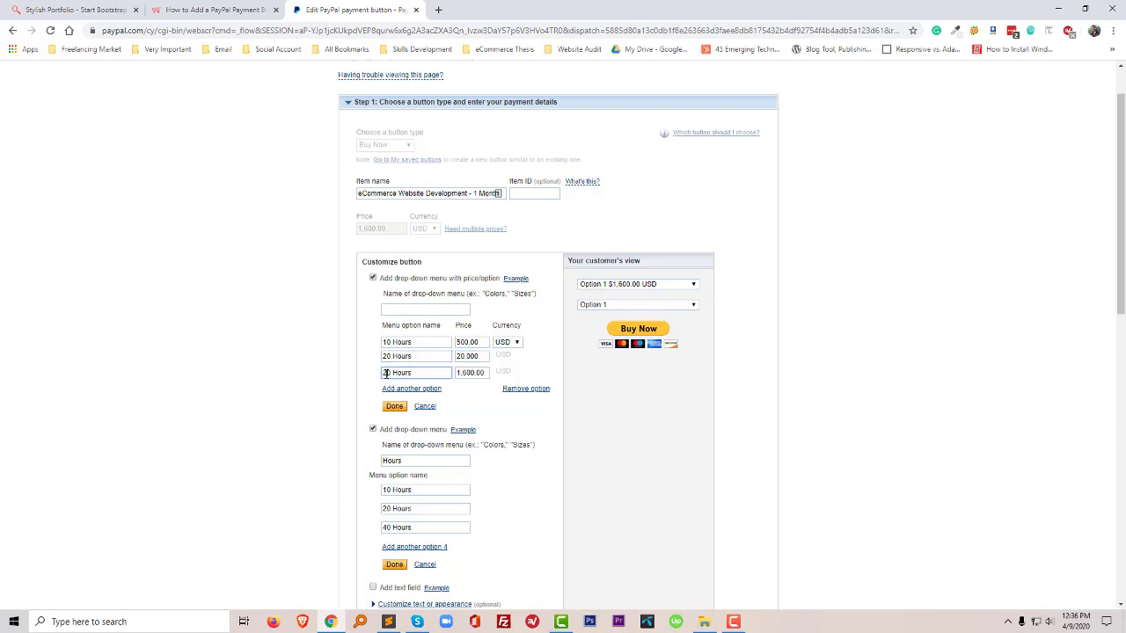
{"action": "key", "text": "BackSpace"}
{"action": "type", "text": "4"}
{"action": "double_click", "coordinate": [461, 374]}
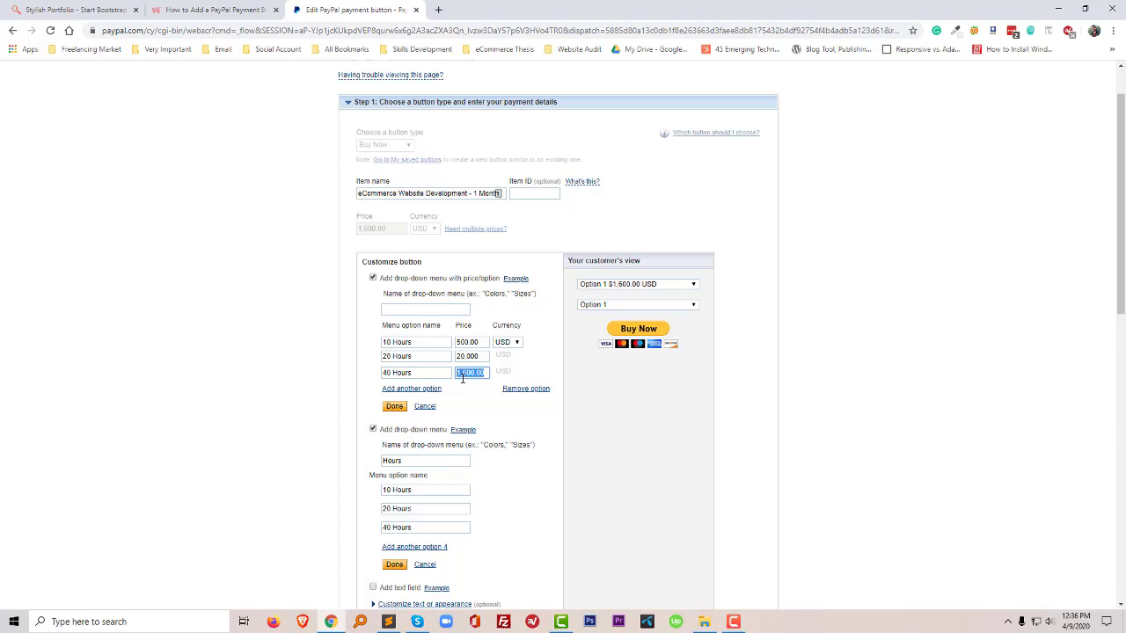
{"action": "type", "text": "40"}
{"action": "scroll", "coordinate": [404, 425], "scroll_direction": "down", "scroll_amount": 1}
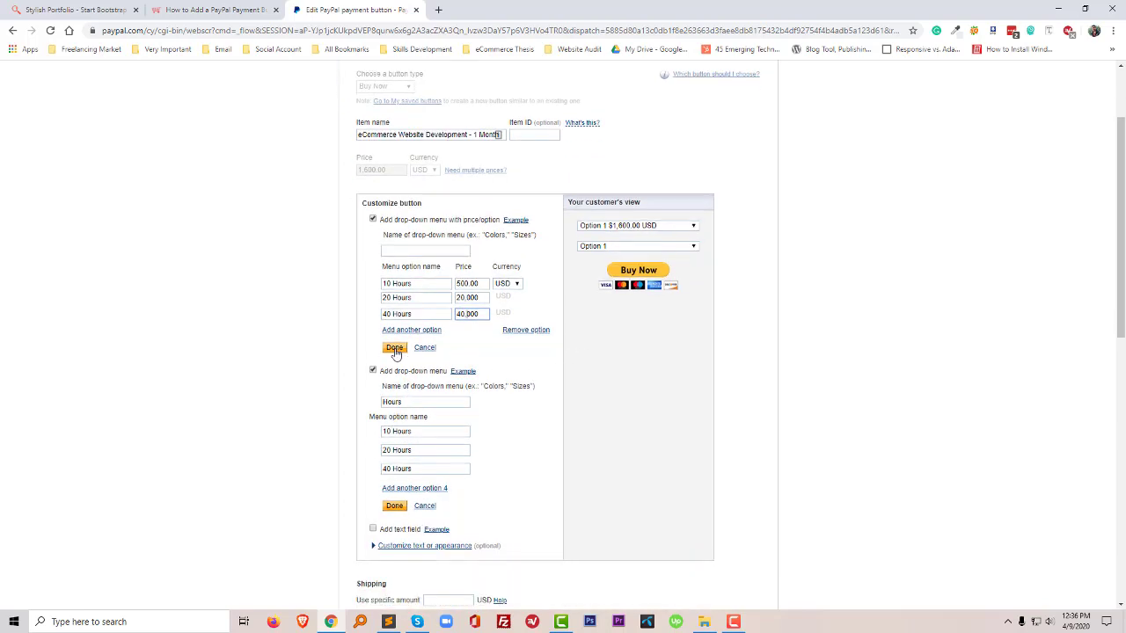
Step: Mark both drop-down editors Done and save, triggering the 'menu name is required' error
{"action": "left_click", "coordinate": [396, 350]}
{"action": "left_click", "coordinate": [396, 366]}
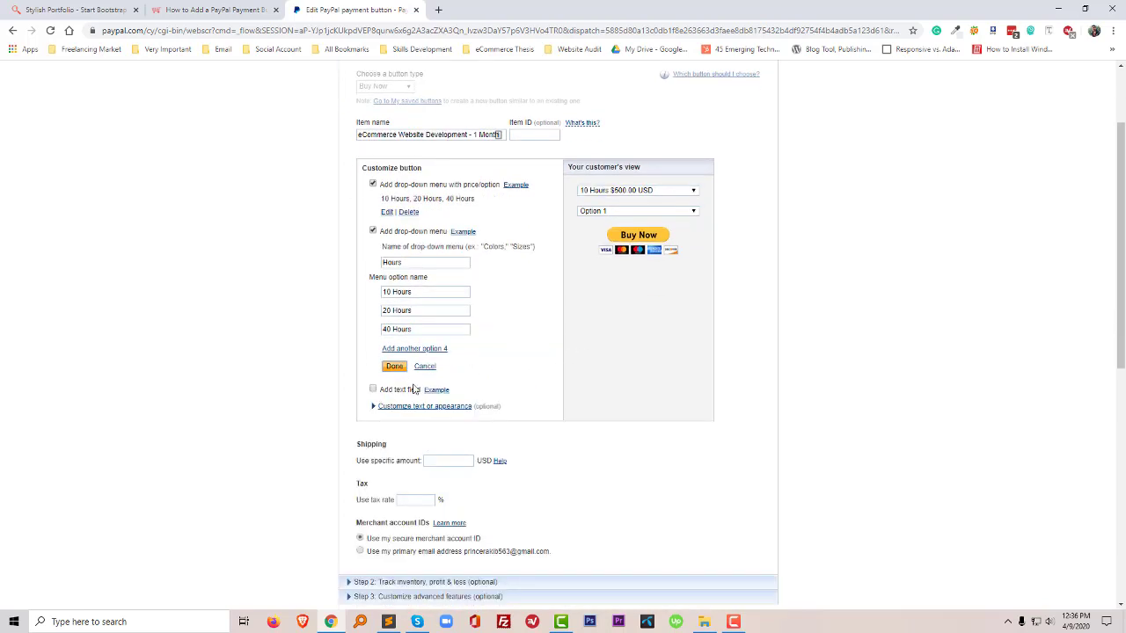
{"action": "left_click", "coordinate": [376, 522]}
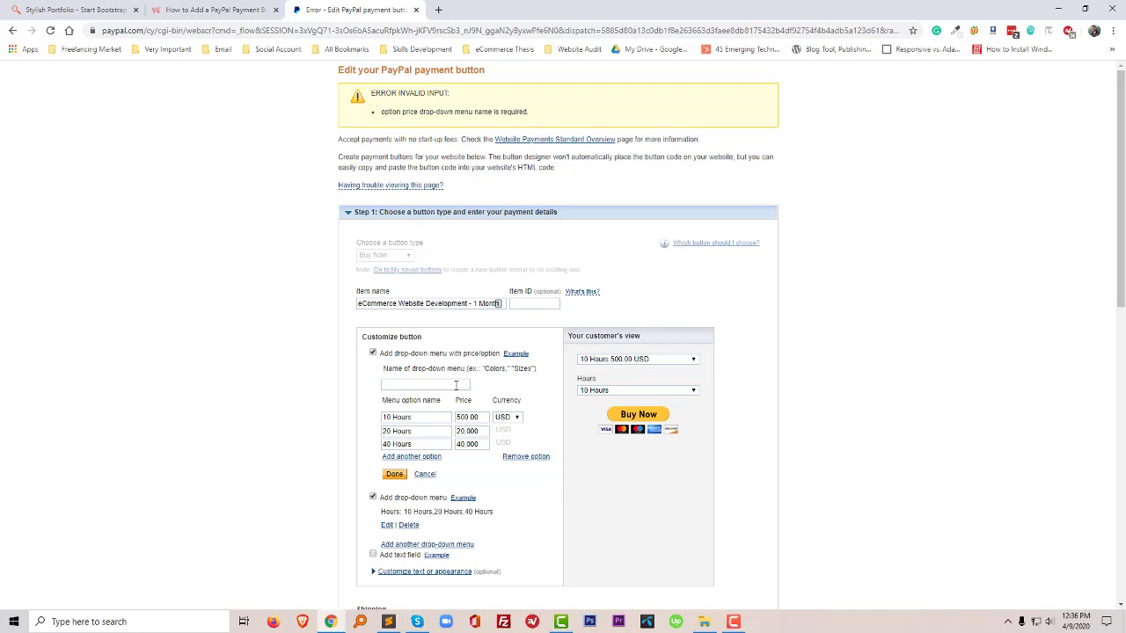
Step: Name the priced drop-down Time and save the button
{"action": "left_click", "coordinate": [443, 384]}
{"action": "scroll", "coordinate": [508, 330], "scroll_direction": "down", "scroll_amount": 3}
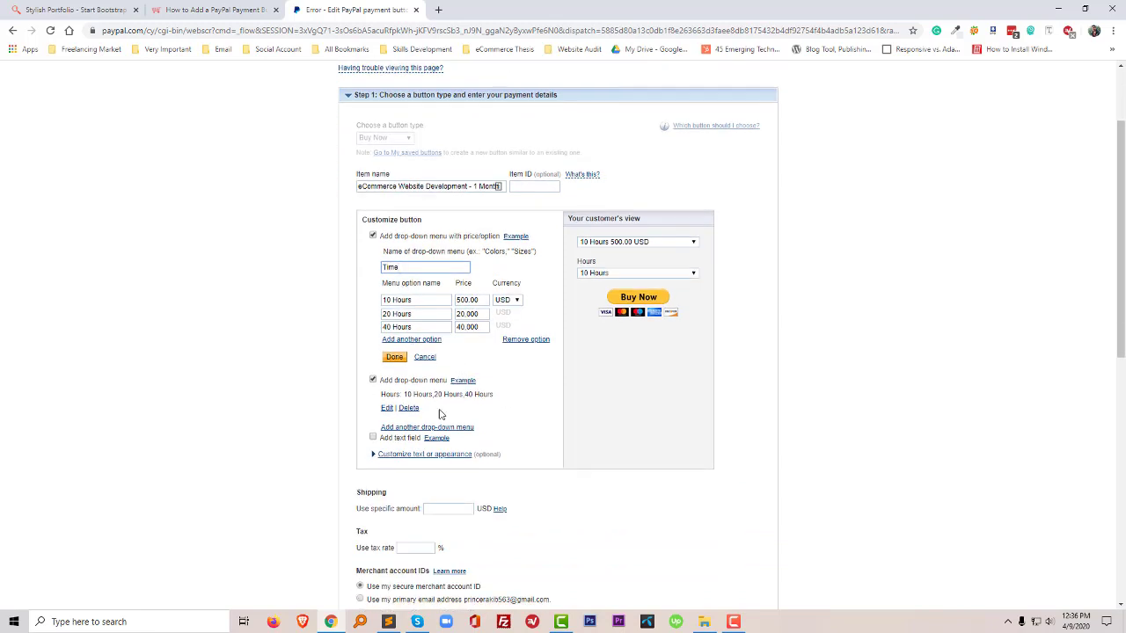
{"action": "scroll", "coordinate": [510, 414], "scroll_direction": "down", "scroll_amount": 3}
{"action": "left_click", "coordinate": [366, 551]}
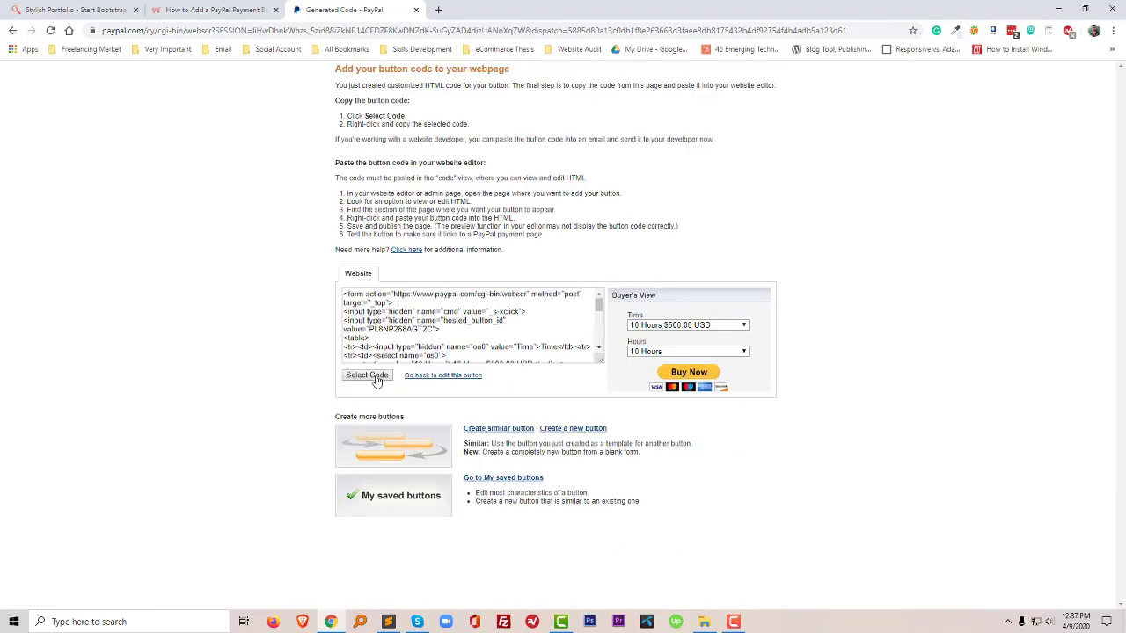
Step: Select and copy the regenerated button HTML code
{"action": "left_click", "coordinate": [376, 378]}
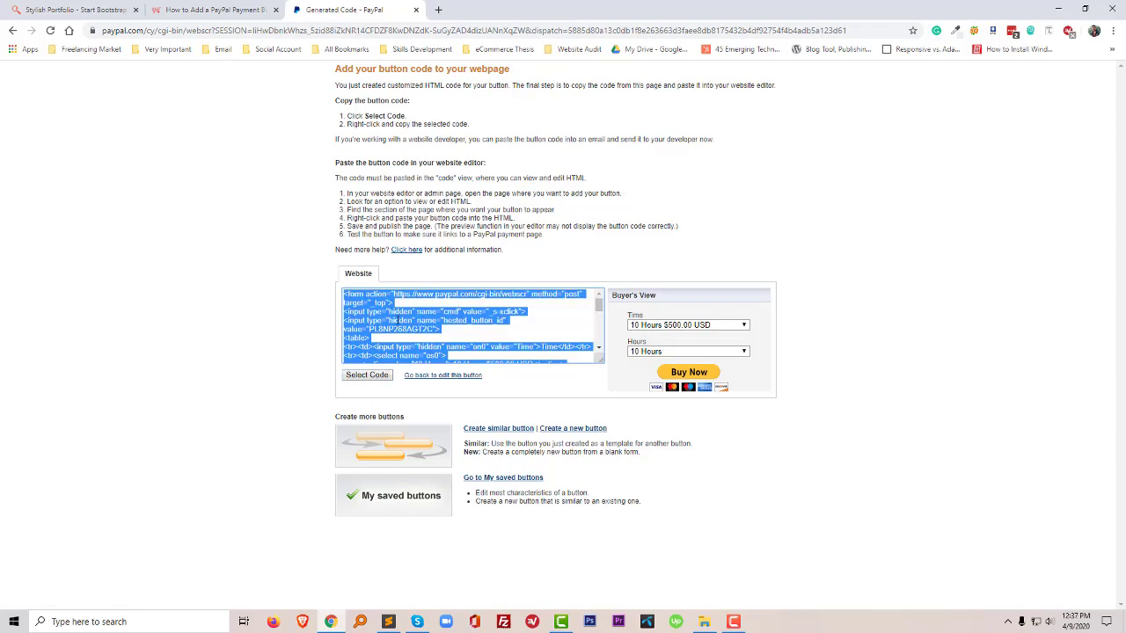
{"action": "right_click", "coordinate": [398, 322]}
{"action": "left_click", "coordinate": [412, 330]}
Step: Paste the new PayPal form over the old lines in index.html and save
{"action": "left_click", "coordinate": [388, 621]}
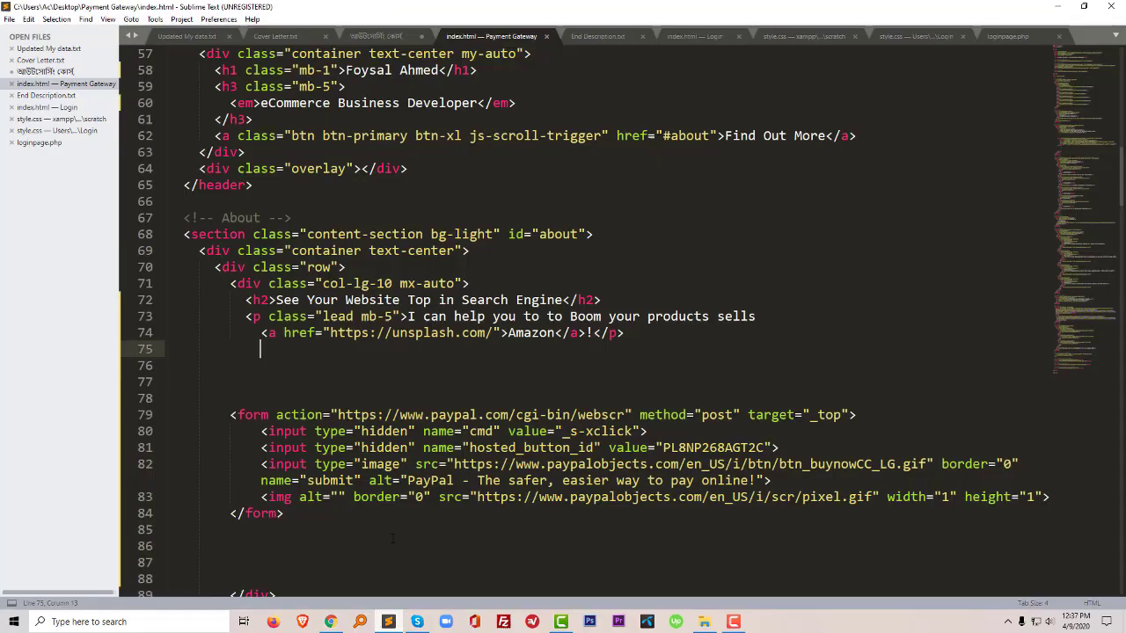
{"action": "left_click_drag", "start_coordinate": [283, 517], "coordinate": [230, 415]}
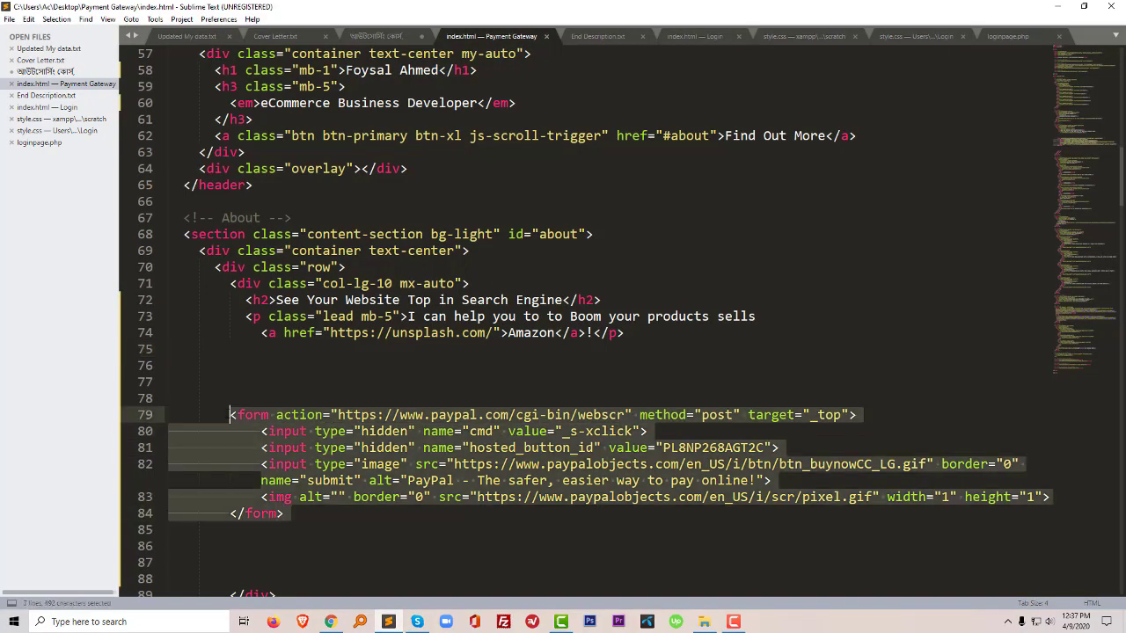
{"action": "type", "text": "<form action=\"https://www.paypal.com/cgi-bin/webscr\" method=\"post\" target=\"_top\"> <input type=\"hidden\" name=\"cmd\" value=\"_s-xclick\"> <input type=\"hidden\" name=\"hosted_button_id\" value=\"PL8NP268AGT2C\"> <table> <tr><td><input type=\"hidden\" name=\"on0\" value=\"Time\">Time</td></tr><tr><td><select name=\"os0\">     <option value=\"10 Hours\">10 Hours $500.00 USD</option>     <option value=\"20 Hours\">20 Hours $20,000.00 USD</option>     <option value=\"40 Hours\">40 Hours $40,000.00 USD</option> </select> </td></tr> <tr><td><input type=\"hidden\" name=\"on1\" value=\"Hours\">Hours</td></tr><tr><td><select name=\"os1\">     <option value=\"10 Hours\">10 Hours </option>     <option value=\"20 Hours\">20 Hours </option>     <option value=\"40 Hours\">40 Hours </option> </select> </td></tr> </table> <input type=\"hidden\" name=\"currency_code\" value=\"USD\"> <input type=\"image\" src=\"https://www.paypalobjects.com/en_US/i/btn/btn_buynowCC_LG.gif\" border=\"0\" name=\"submit\" alt=\"PayPal - The safer, easier way to pay online!\"> <img alt=\"\" border=\"0\" src=\"https://www.paypalobjects.com/en_US/i/scr/pixel.gif\" width=\"1\" height=\"1\"> </form>"}
{"action": "key", "text": "ctrl+s"}
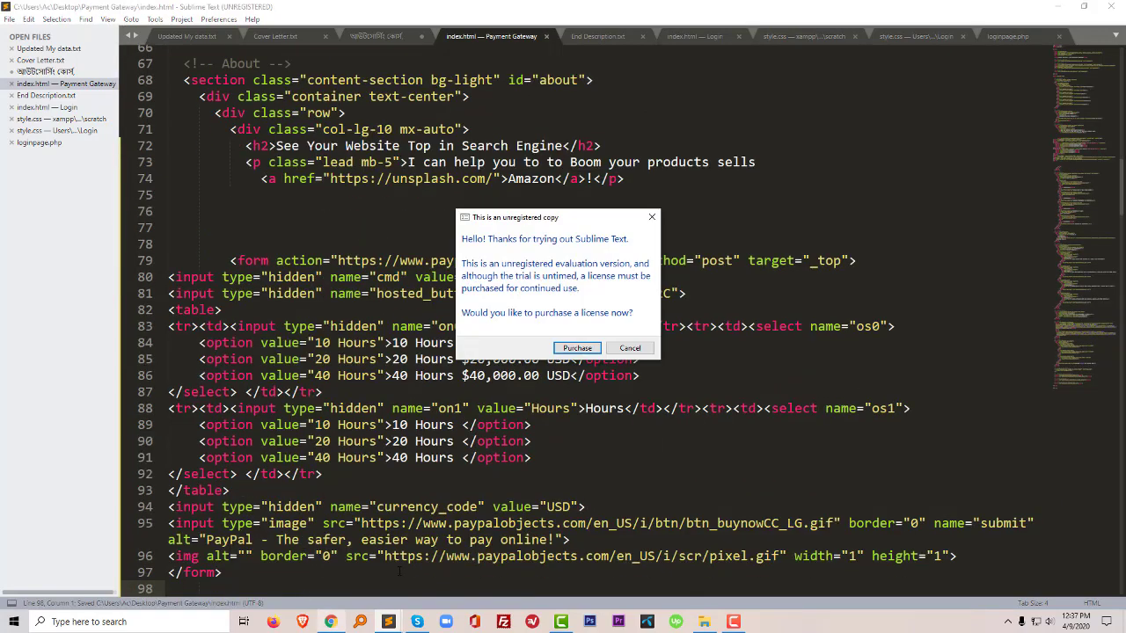
{"action": "left_click", "coordinate": [630, 348]}
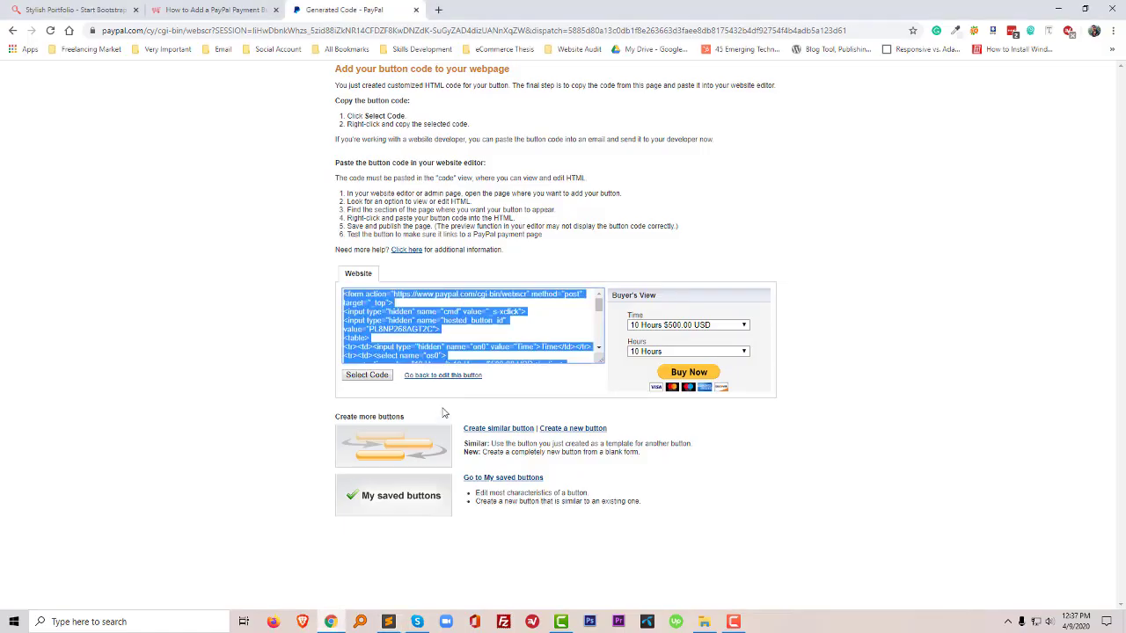
Step: Reload the Stylish Portfolio page in Chrome with F5
{"action": "mouse_move", "coordinate": [330, 622]}
{"action": "left_click", "coordinate": [331, 567]}
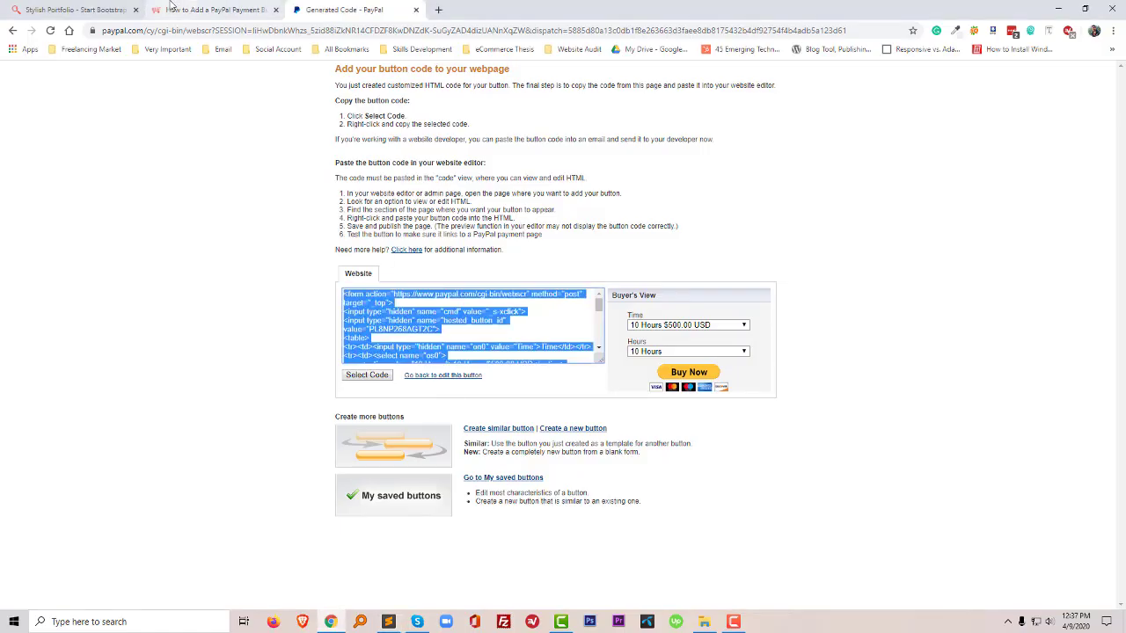
{"action": "left_click", "coordinate": [211, 10]}
{"action": "left_click", "coordinate": [75, 9]}
{"action": "key", "text": "F5"}
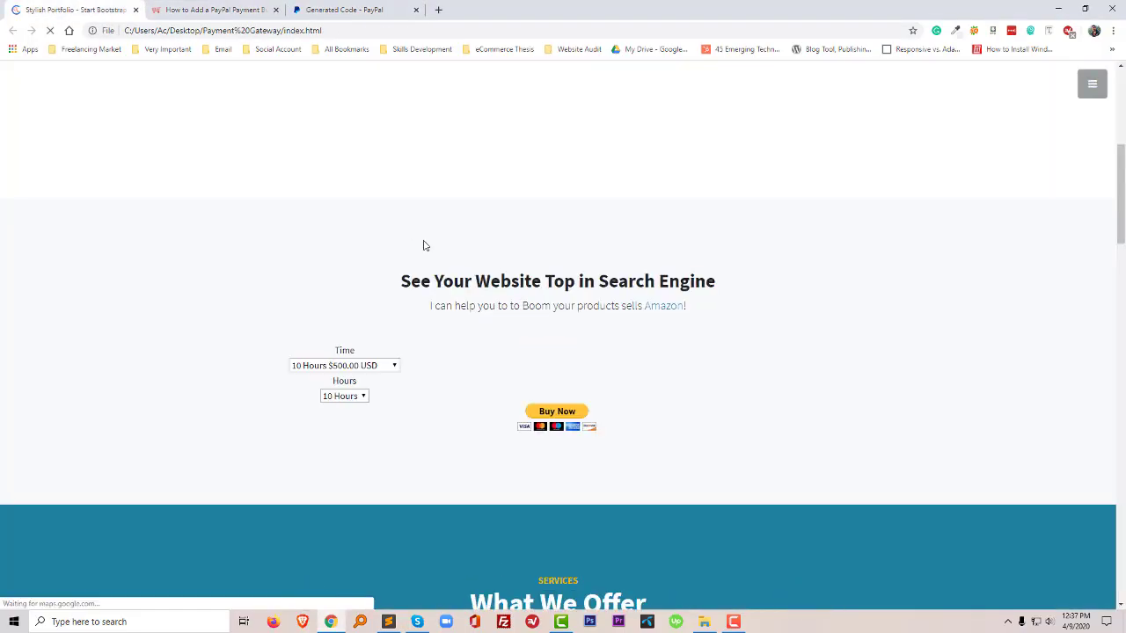
Step: Test the Time and Hours drop-downs, keeping 10 Hours, then return to the PayPal code
{"action": "left_click", "coordinate": [344, 366]}
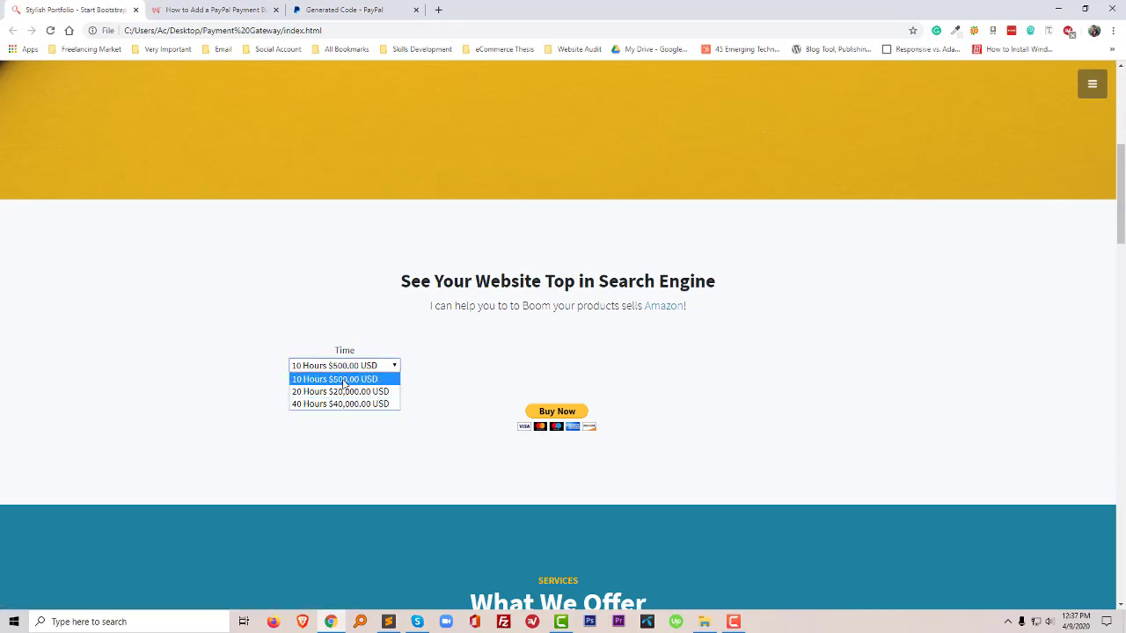
{"action": "left_click", "coordinate": [347, 385]}
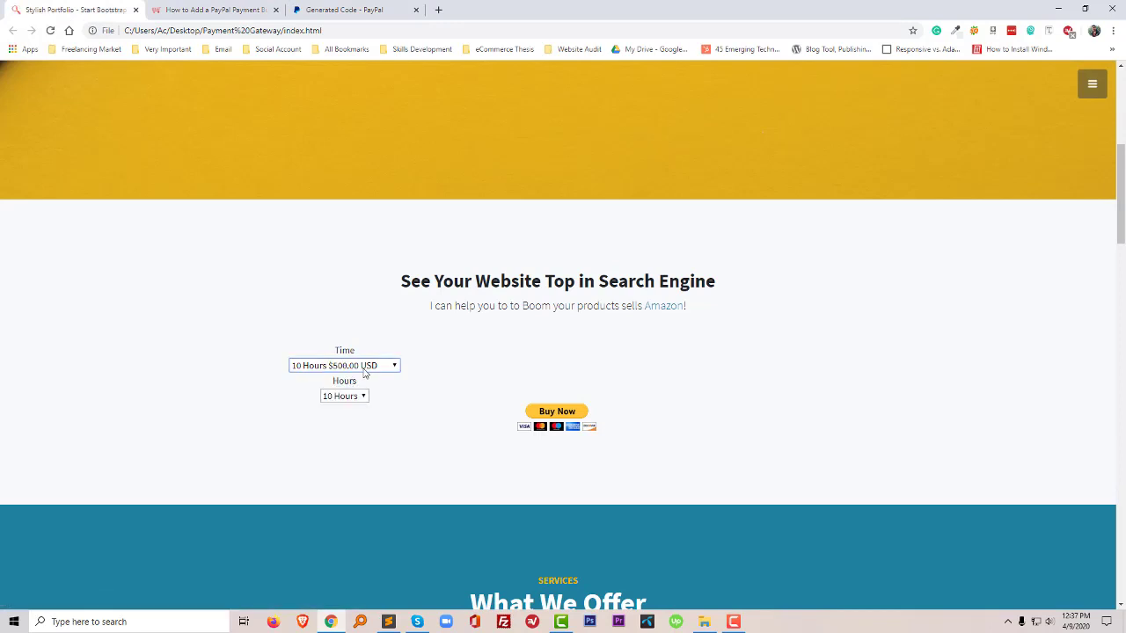
{"action": "left_click", "coordinate": [343, 397]}
{"action": "left_click", "coordinate": [345, 413]}
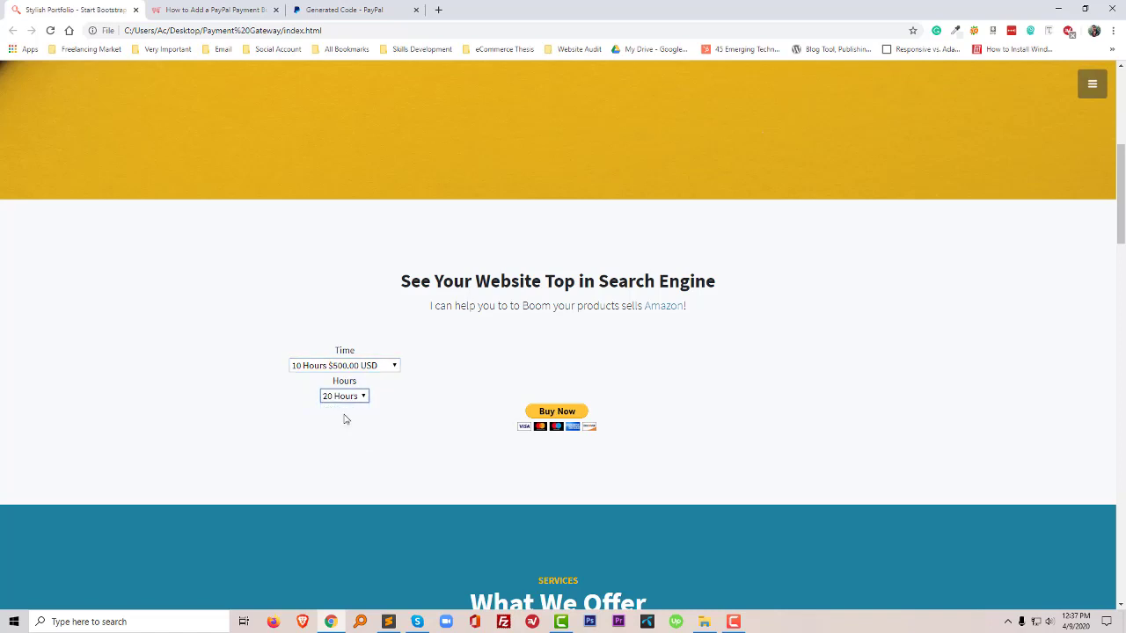
{"action": "left_click", "coordinate": [353, 397]}
{"action": "left_click", "coordinate": [355, 397]}
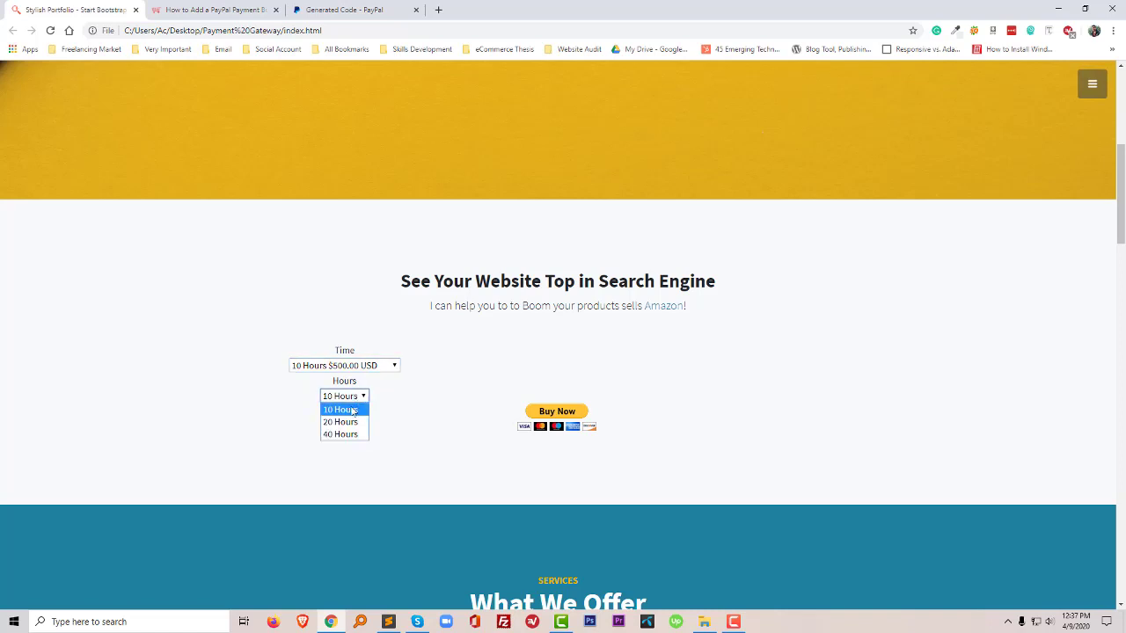
{"action": "left_click", "coordinate": [370, 365]}
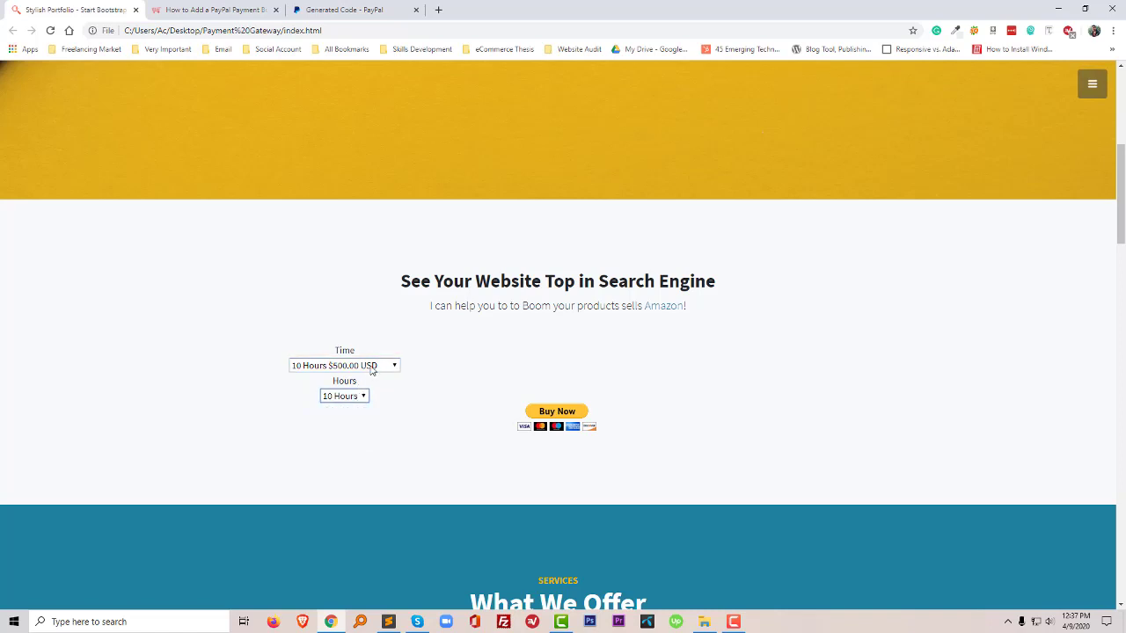
{"action": "left_click", "coordinate": [452, 380]}
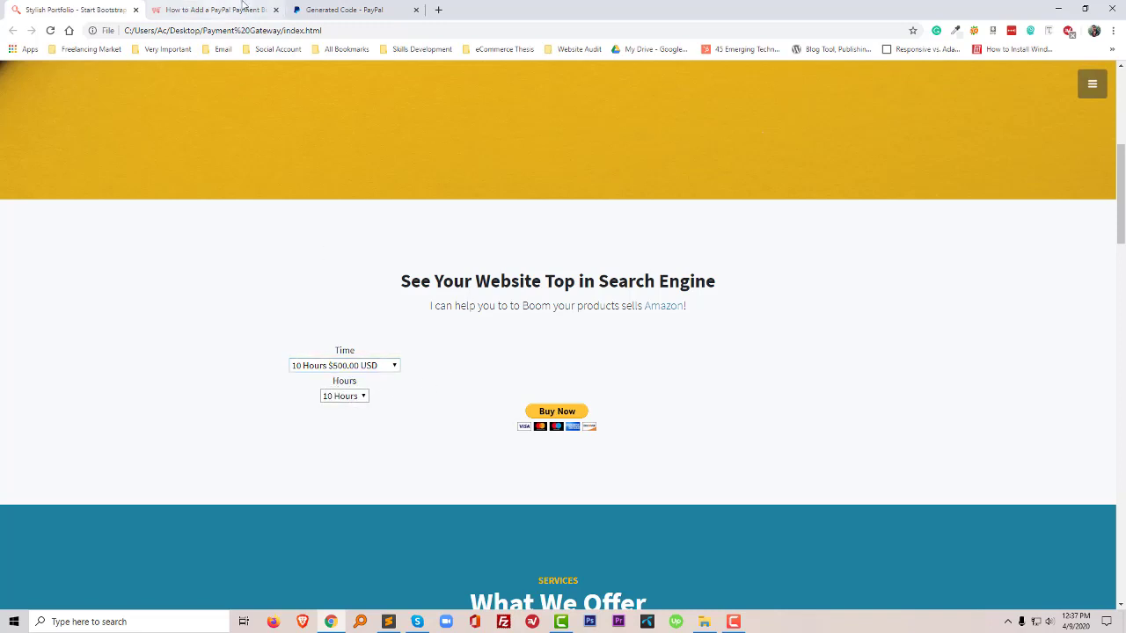
{"action": "left_click", "coordinate": [343, 9]}
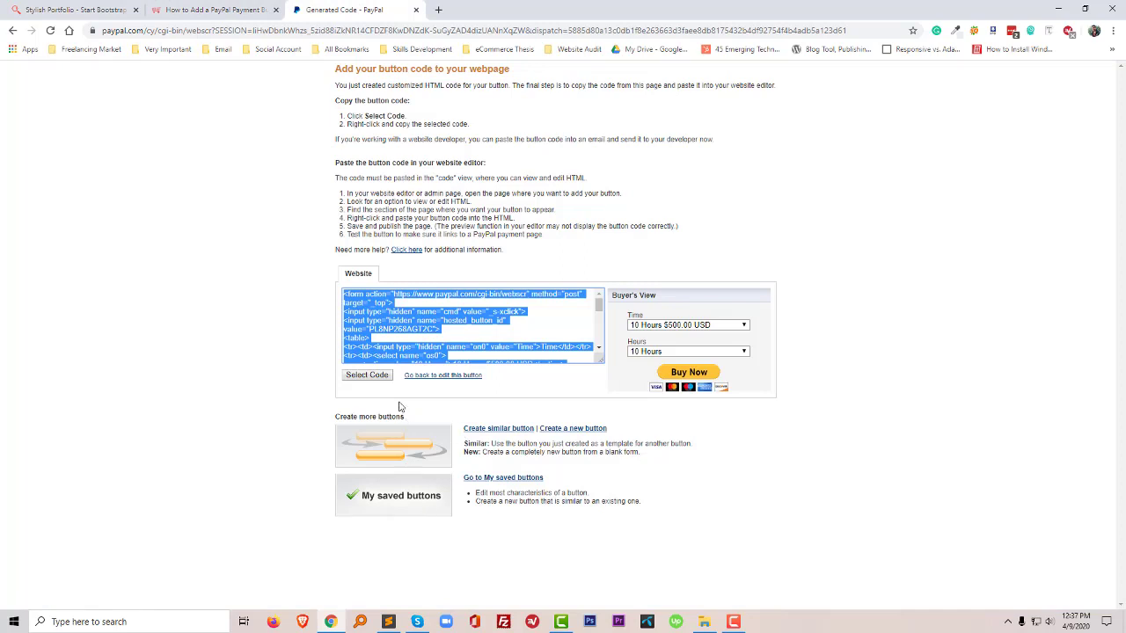
Step: Reopen the PayPal button for editing after checking the Hours label on the portfolio
{"action": "left_click", "coordinate": [447, 377]}
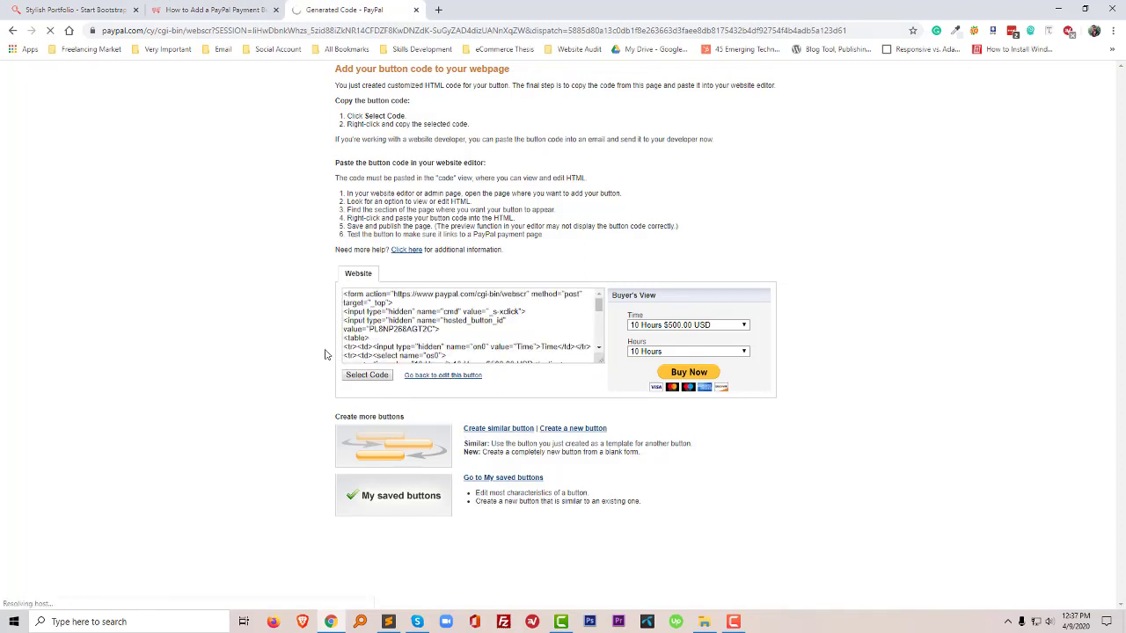
{"action": "left_click", "coordinate": [106, 9]}
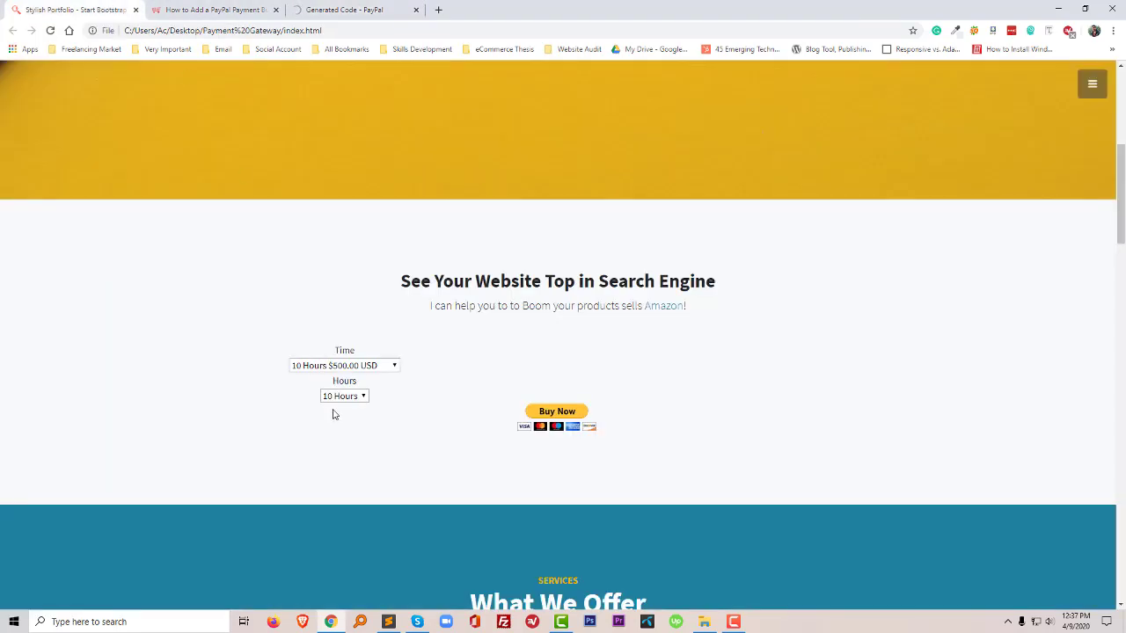
{"action": "double_click", "coordinate": [381, 388]}
{"action": "left_click", "coordinate": [394, 393]}
{"action": "left_click", "coordinate": [339, 9]}
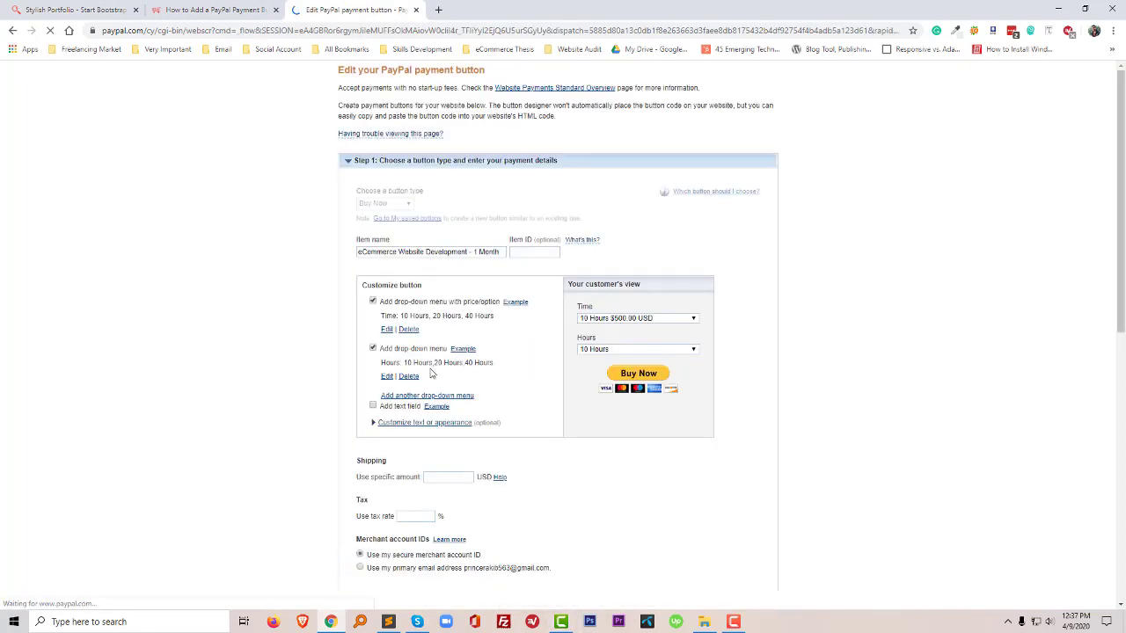
Step: Remove the Hours drop-down, save the button, and copy the regenerated code
{"action": "left_click", "coordinate": [373, 349]}
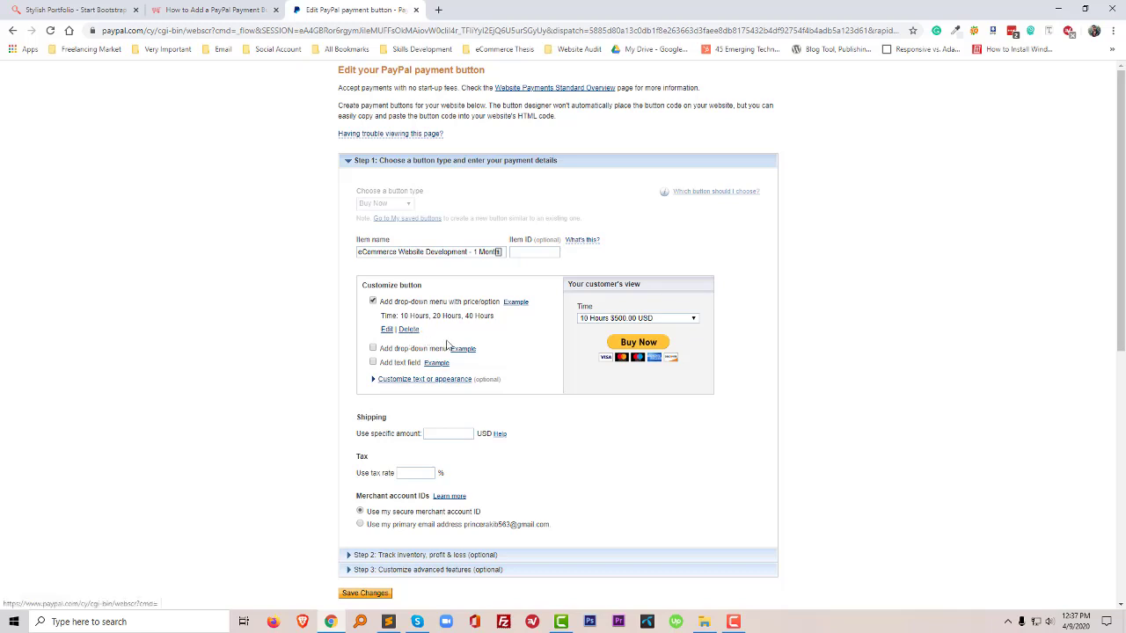
{"action": "left_click", "coordinate": [375, 595]}
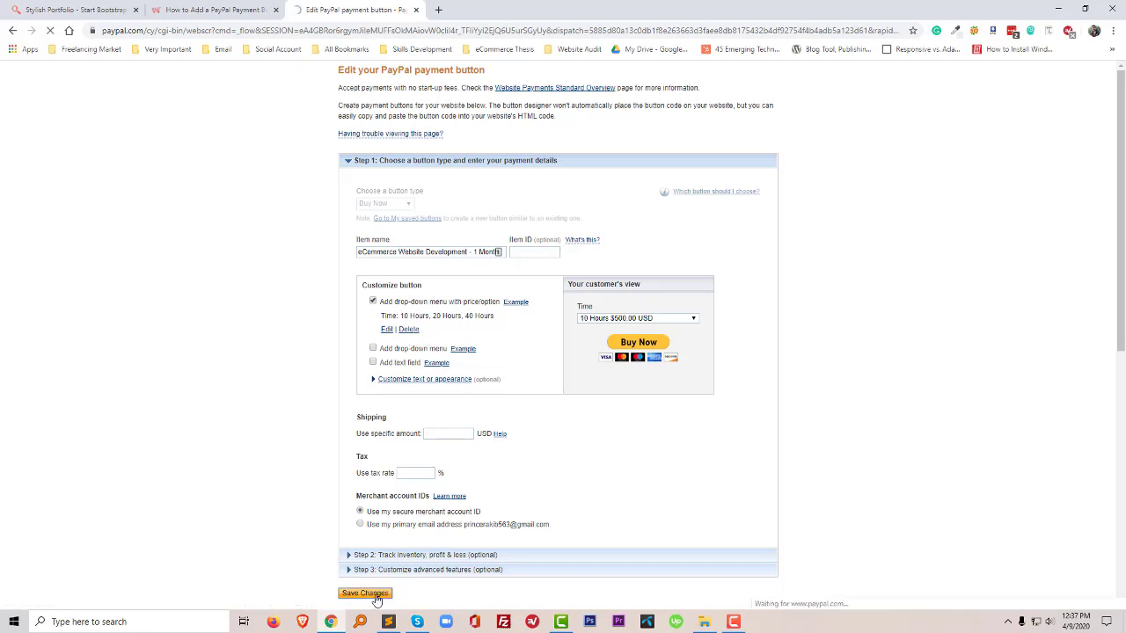
{"action": "left_click", "coordinate": [733, 625]}
{"action": "left_click", "coordinate": [733, 625]}
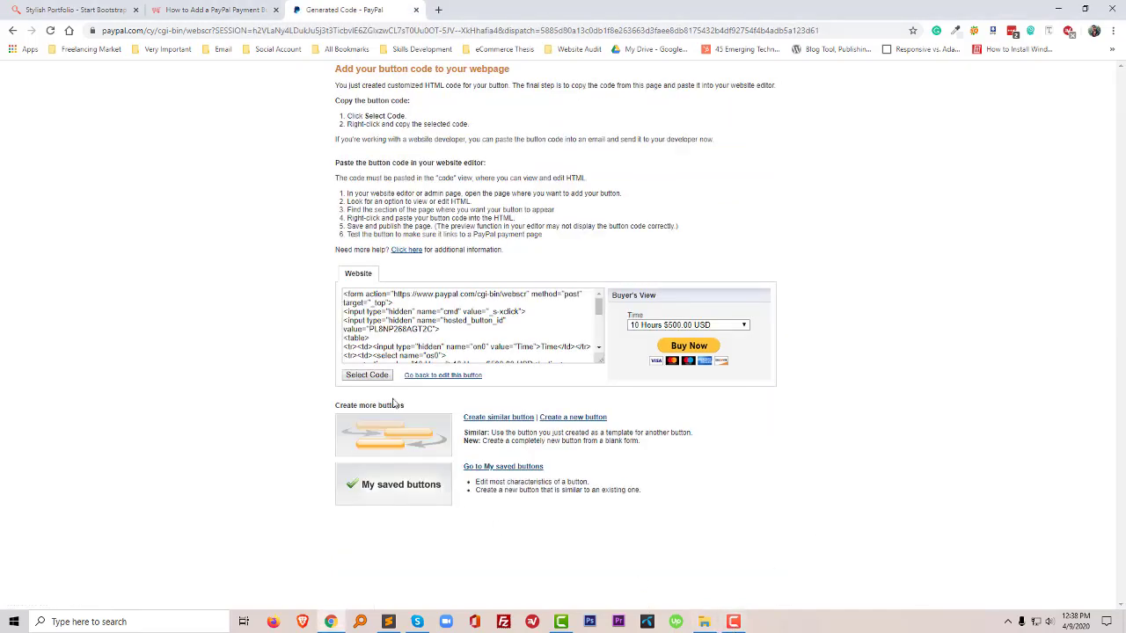
{"action": "left_click", "coordinate": [367, 374]}
{"action": "right_click", "coordinate": [384, 322]}
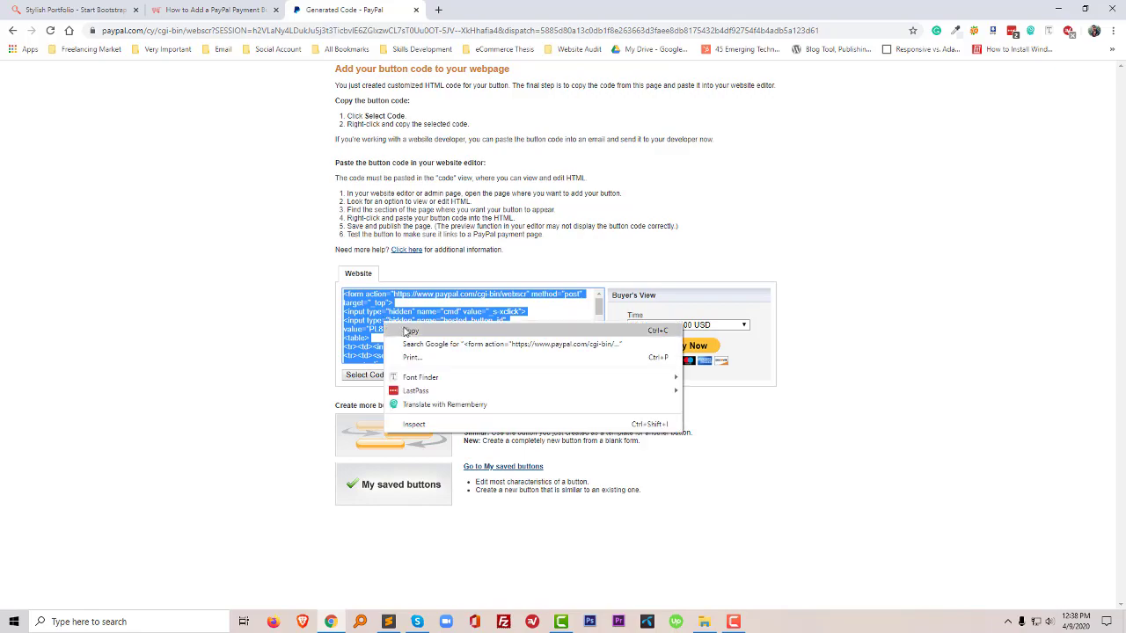
{"action": "left_click", "coordinate": [406, 331]}
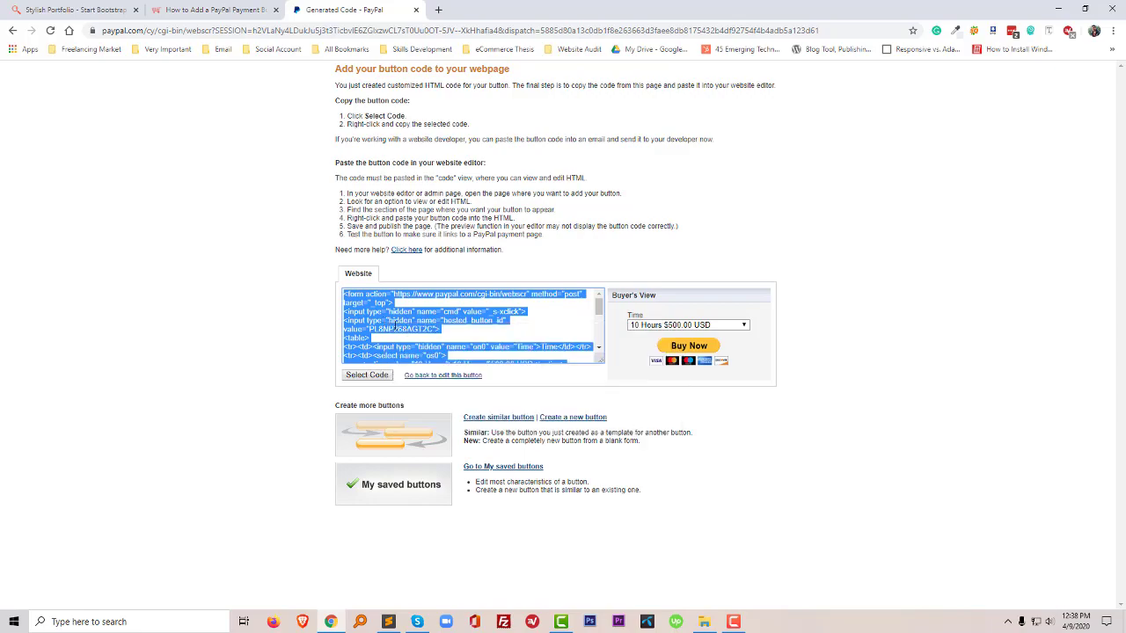
Step: Undo the earlier paste in index.html and paste the new code over the old form
{"action": "left_click", "coordinate": [388, 621]}
{"action": "key", "text": "ctrl+z"}
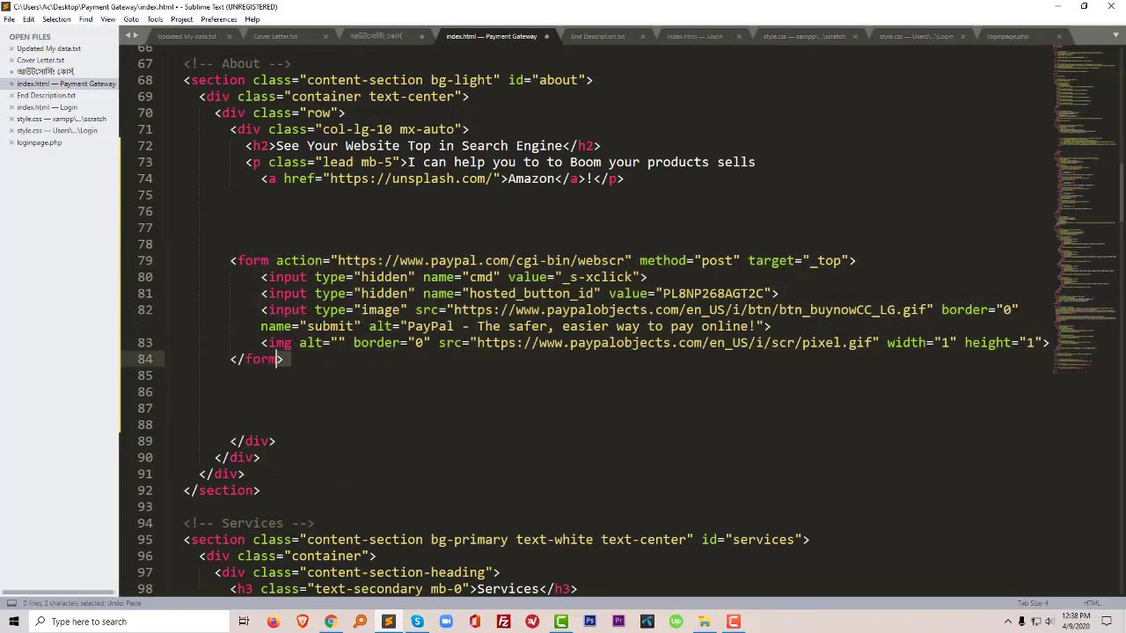
{"action": "left_click_drag", "start_coordinate": [311, 364], "coordinate": [239, 264]}
{"action": "key", "text": "ctrl+v"}
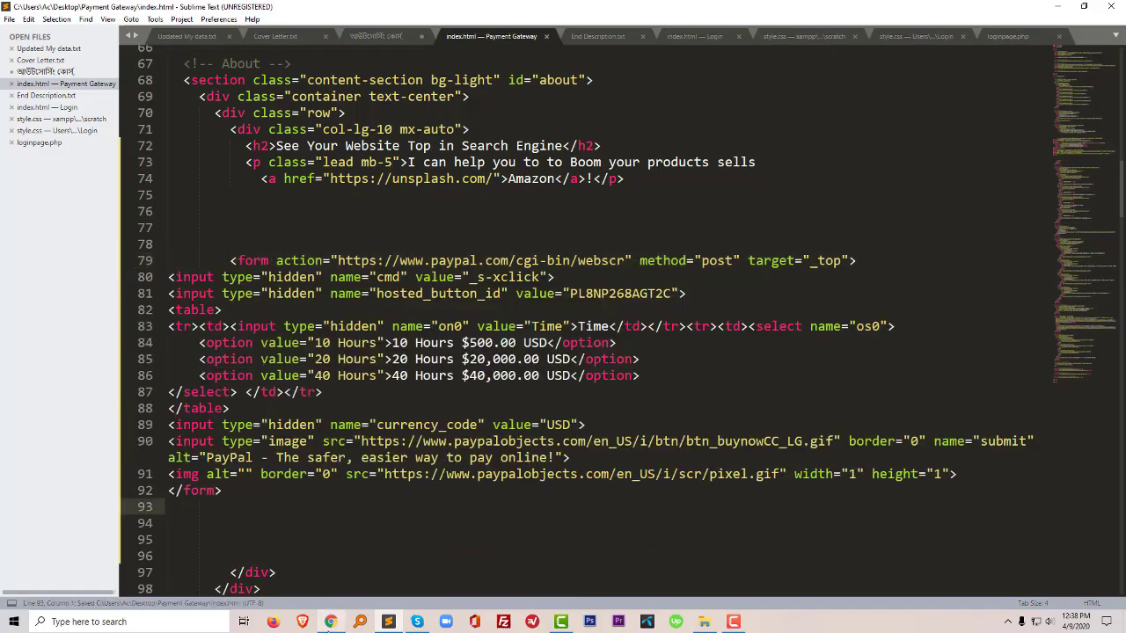
{"action": "left_click", "coordinate": [331, 622]}
{"action": "left_click", "coordinate": [211, 10]}
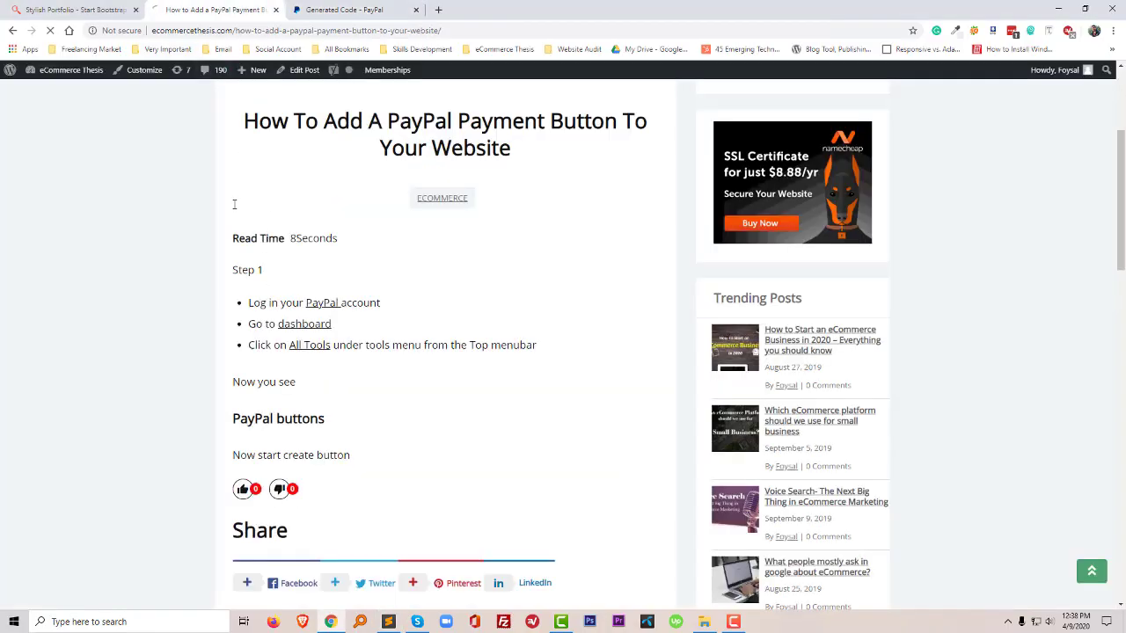
Step: Reload the portfolio and choose 20 Hours $20,000.00 USD in the Time drop-down
{"action": "left_click", "coordinate": [95, 8]}
{"action": "key", "text": "F5"}
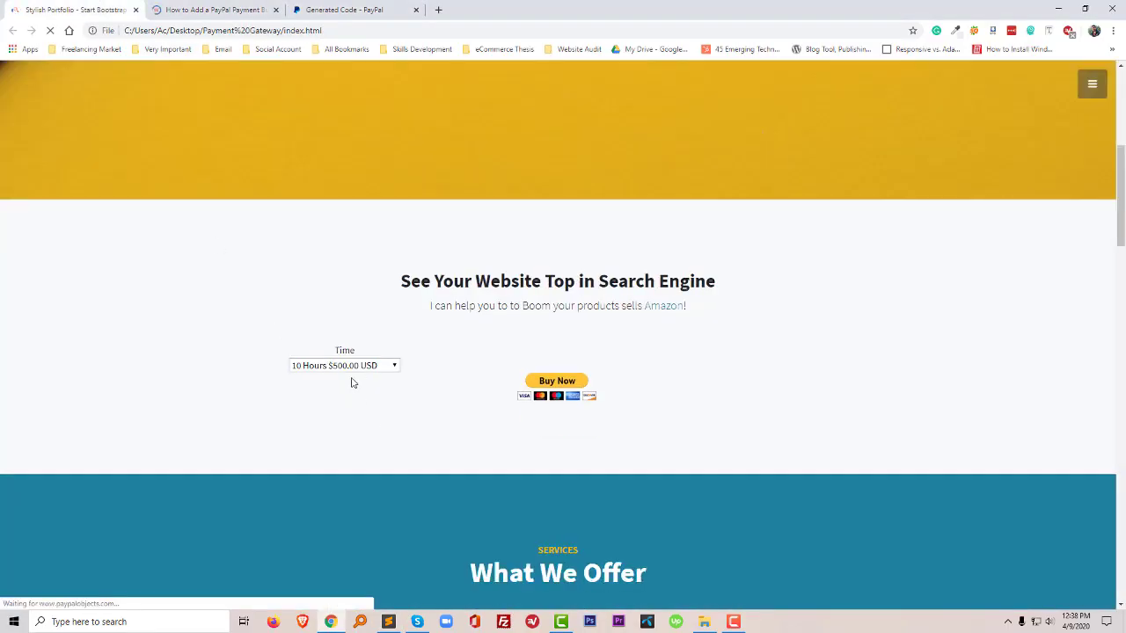
{"action": "left_click", "coordinate": [355, 368]}
{"action": "left_click", "coordinate": [354, 389]}
{"action": "left_click", "coordinate": [356, 367]}
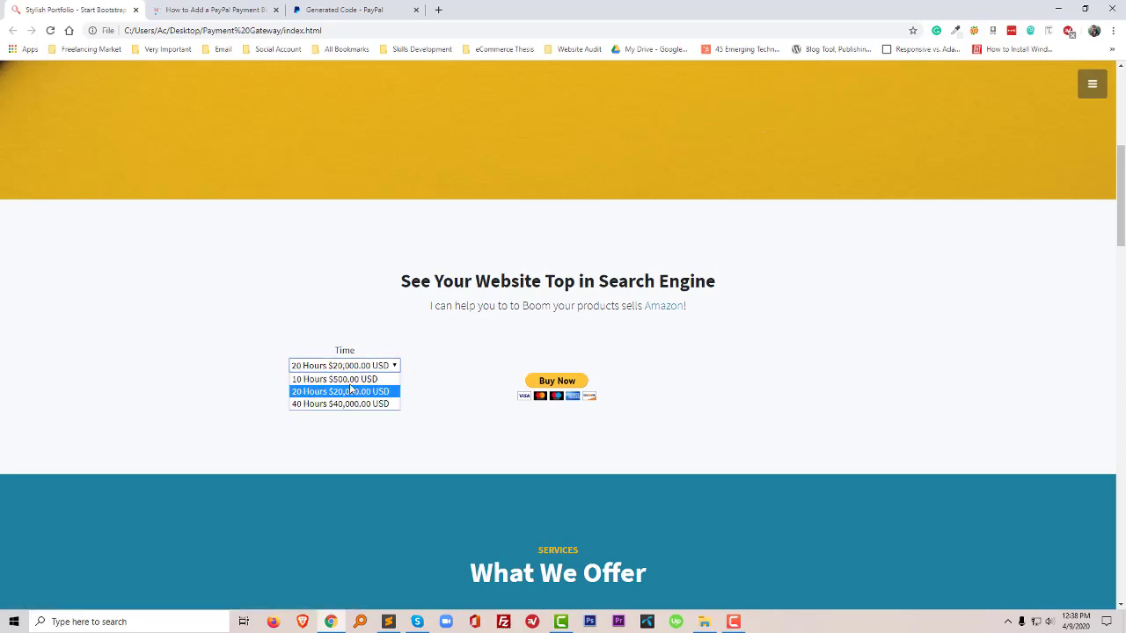
{"action": "left_click", "coordinate": [346, 404]}
{"action": "left_click", "coordinate": [359, 366]}
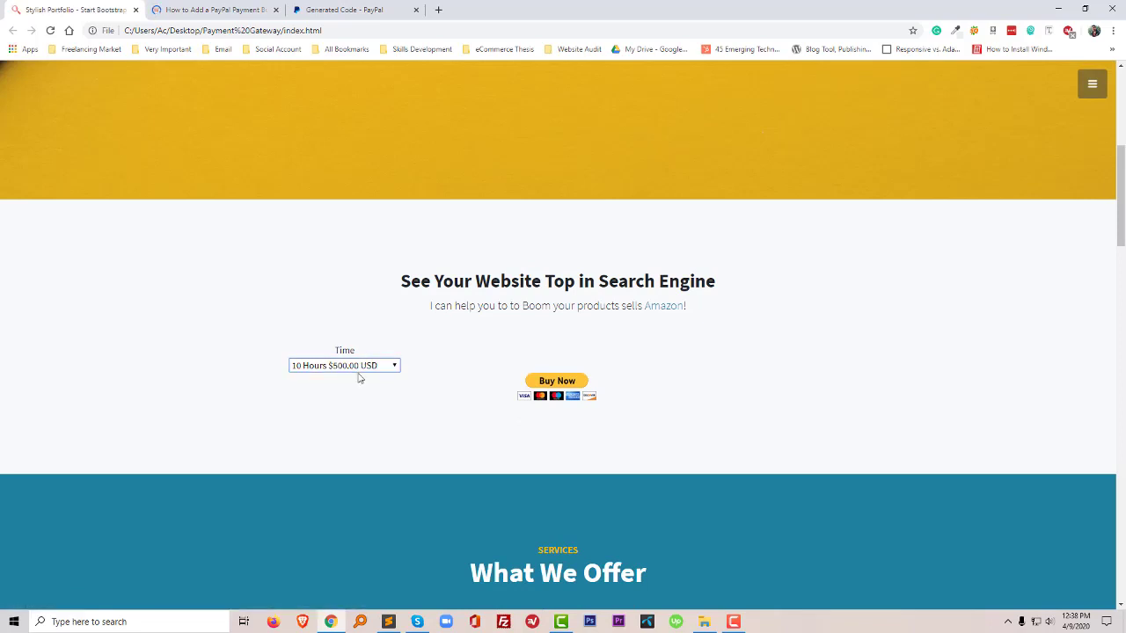
{"action": "left_click", "coordinate": [364, 367]}
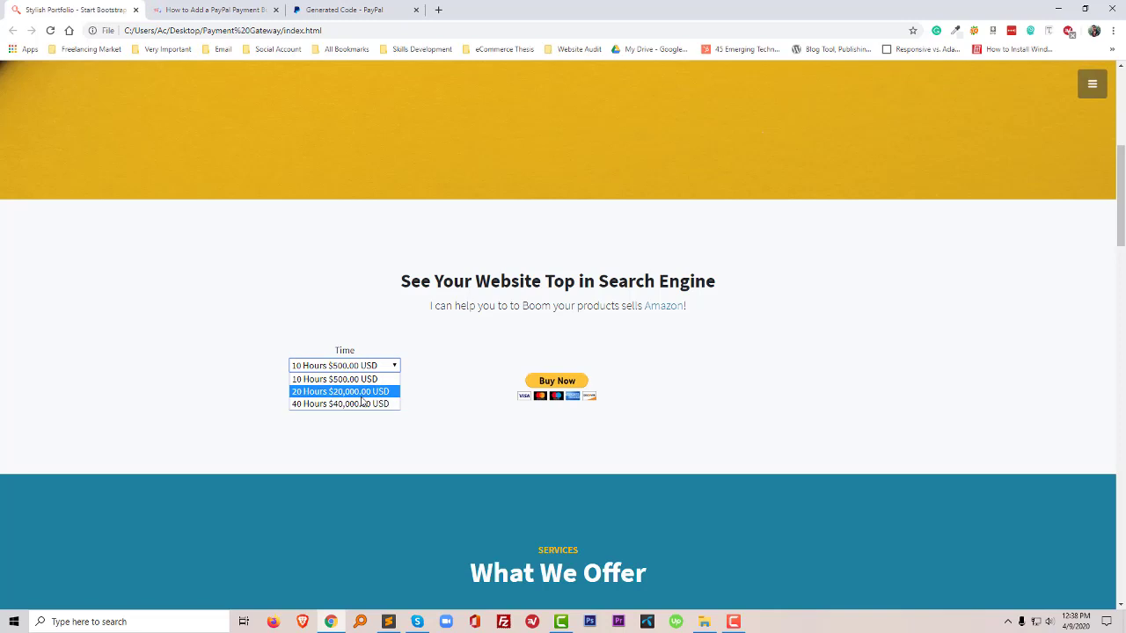
{"action": "left_click", "coordinate": [352, 391]}
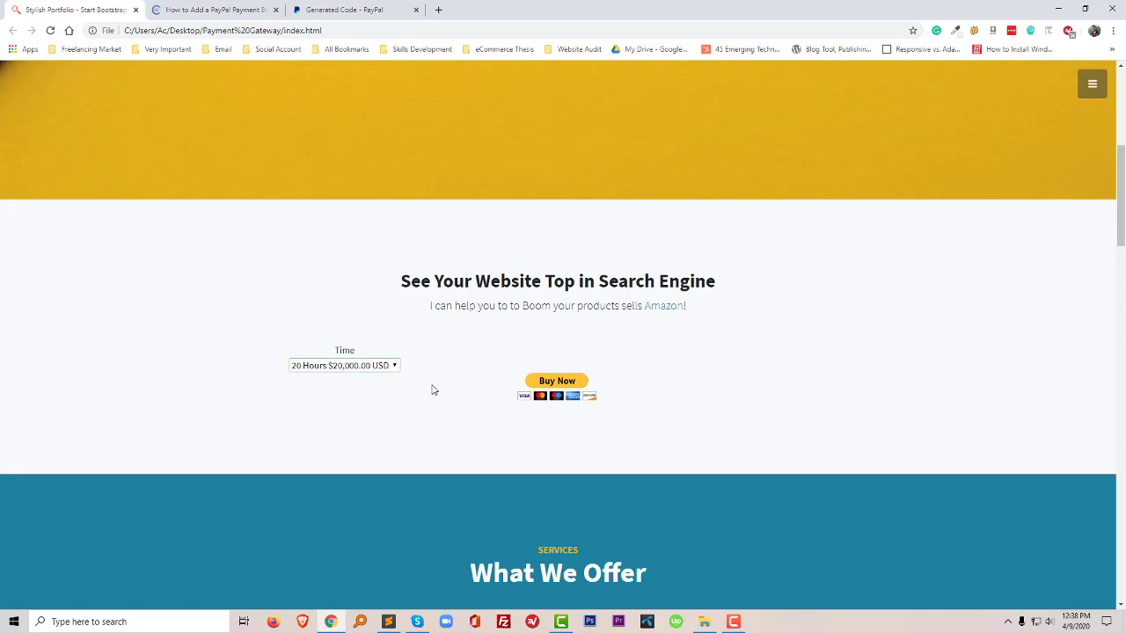